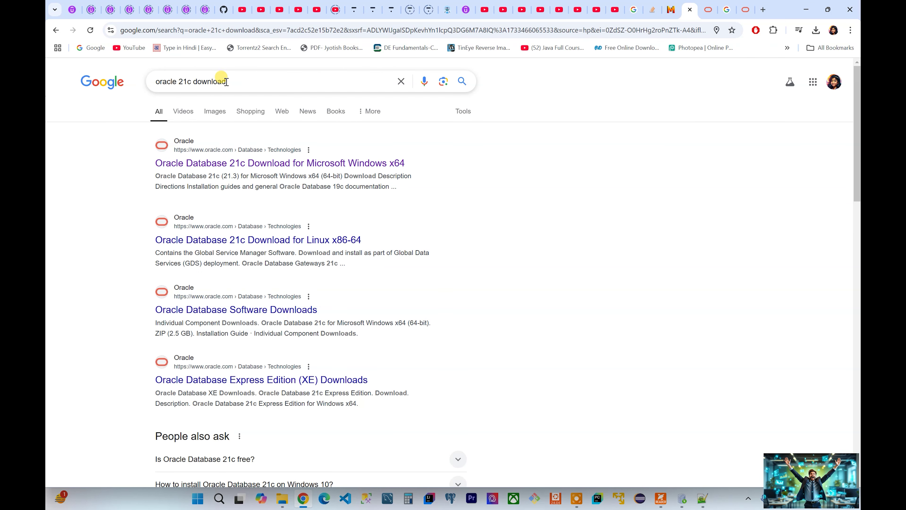
# Step: Open the 'Oracle Database 21c Download for Microsoft Windows x64' result in a new tab and switch to it
pyautogui.doubleClick(228, 82)
pyautogui.click(105, 156)
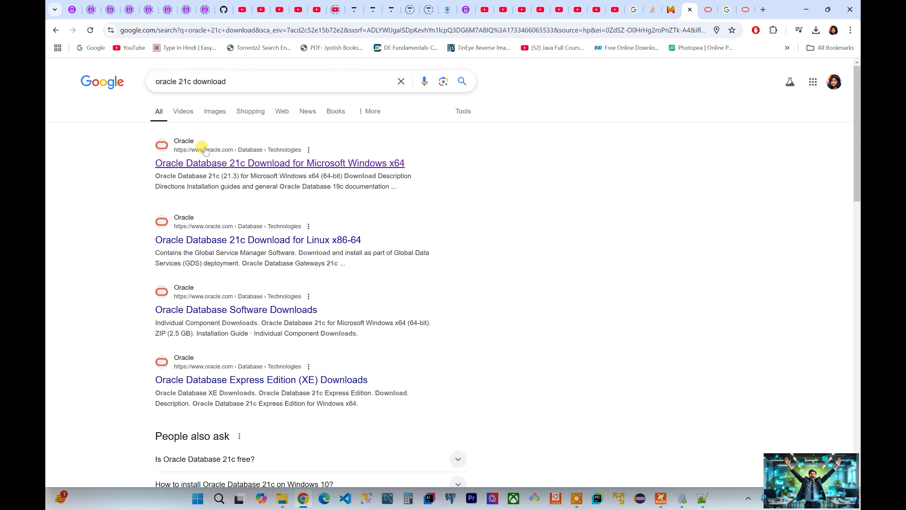
pyautogui.rightClick(298, 168)
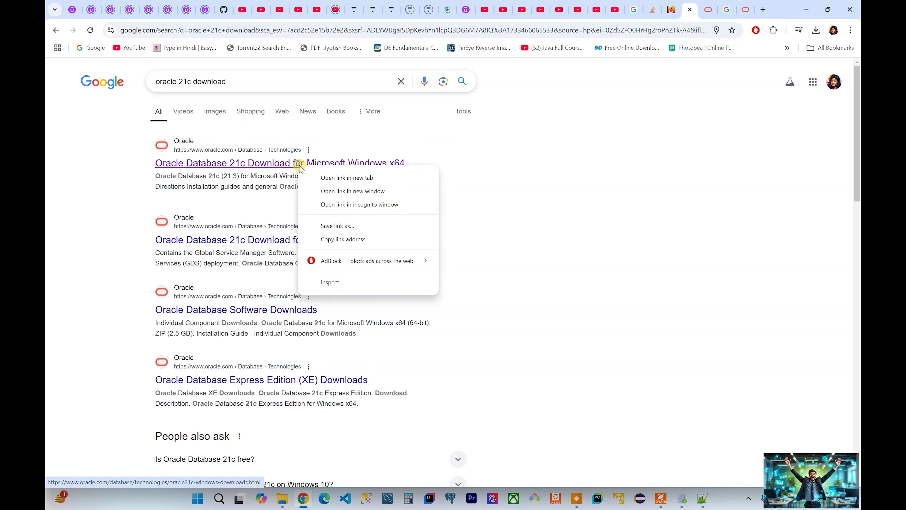
pyautogui.click(314, 189)
pyautogui.click(692, 4)
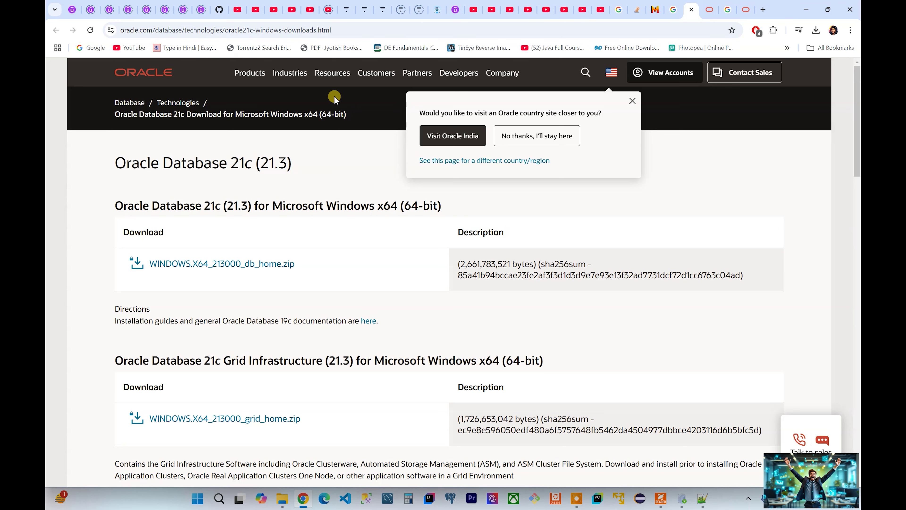
# Step: Dismiss the site popups, accept the license and download WINDOWS.X64_213000_db_home.zip
pyautogui.click(540, 137)
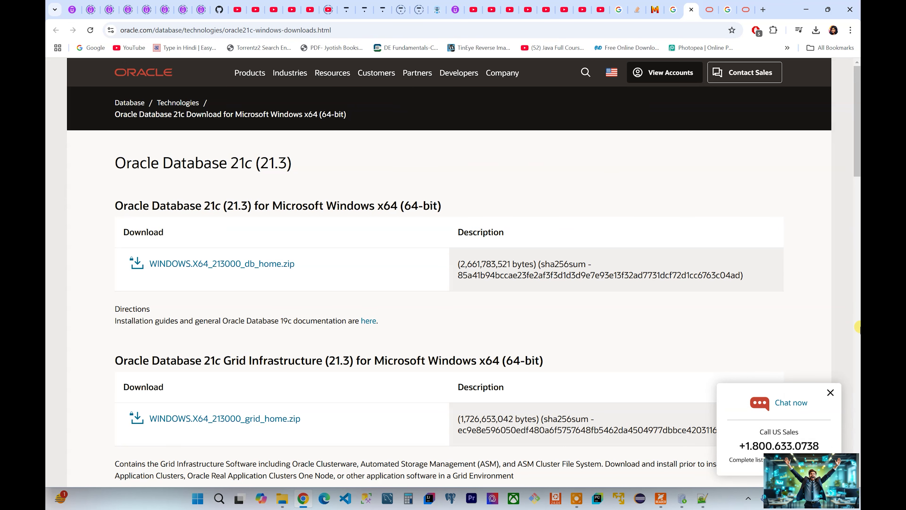
pyautogui.click(830, 392)
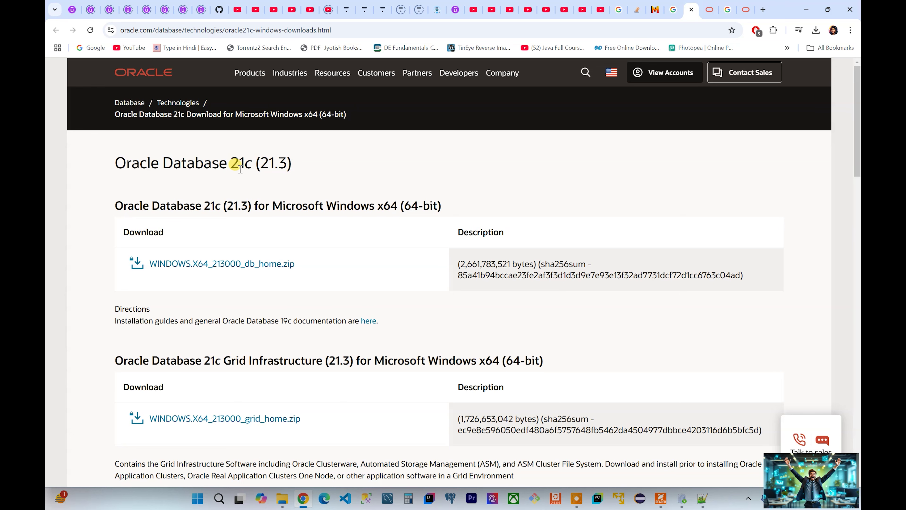
pyautogui.click(247, 268)
pyautogui.click(330, 256)
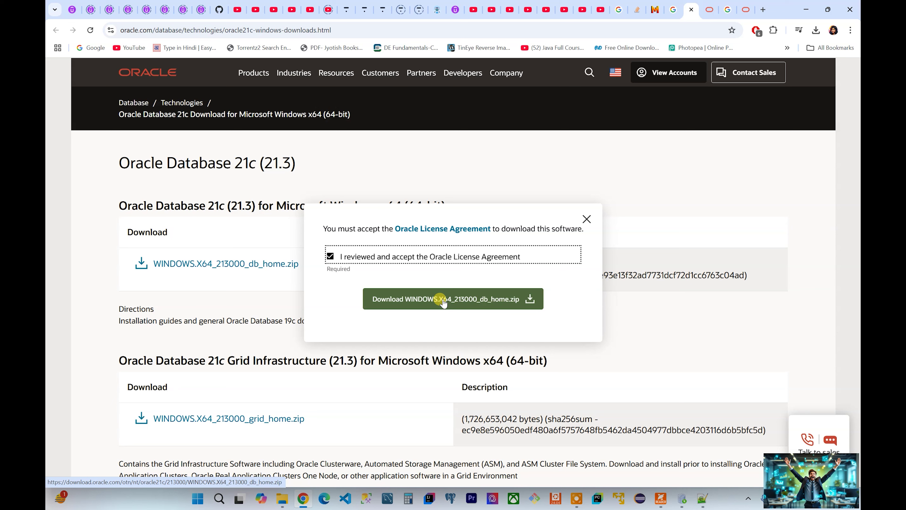
pyautogui.click(443, 300)
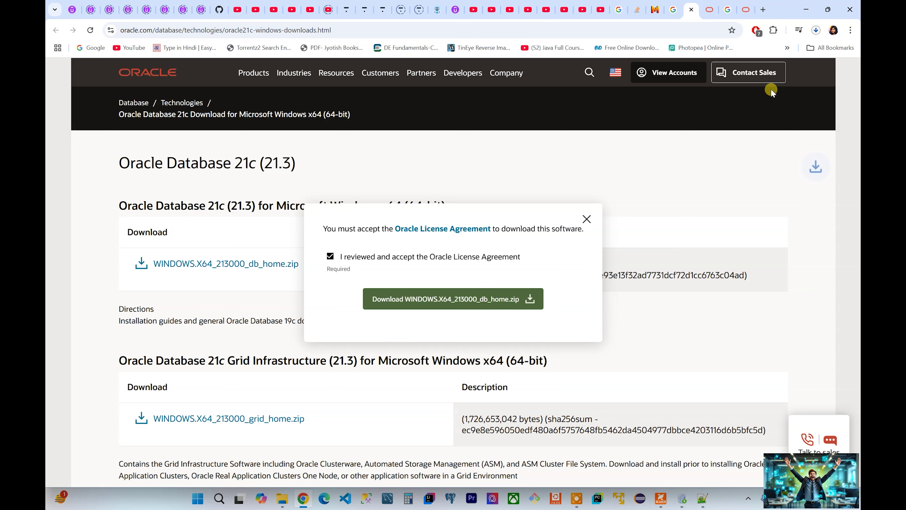
# Step: Cancel the duplicate db_home (1).zip download and return to the Google results tab
pyautogui.click(816, 30)
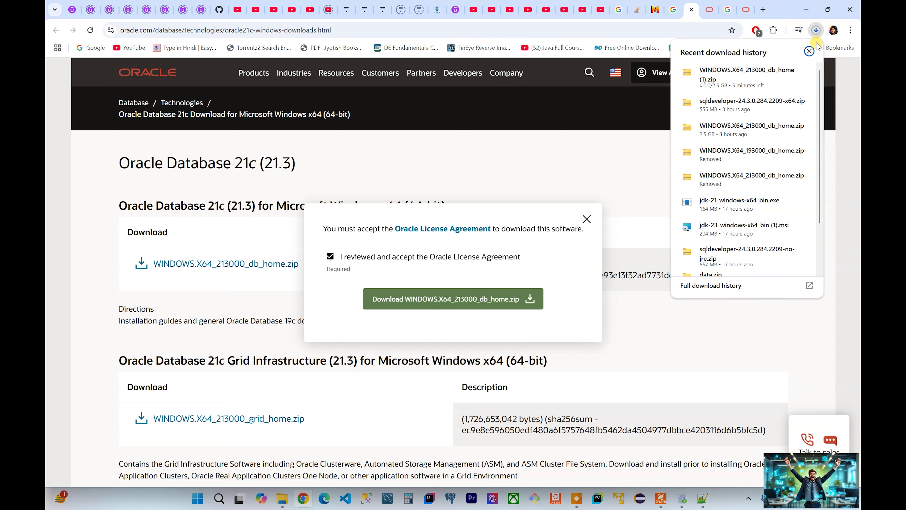
pyautogui.click(799, 72)
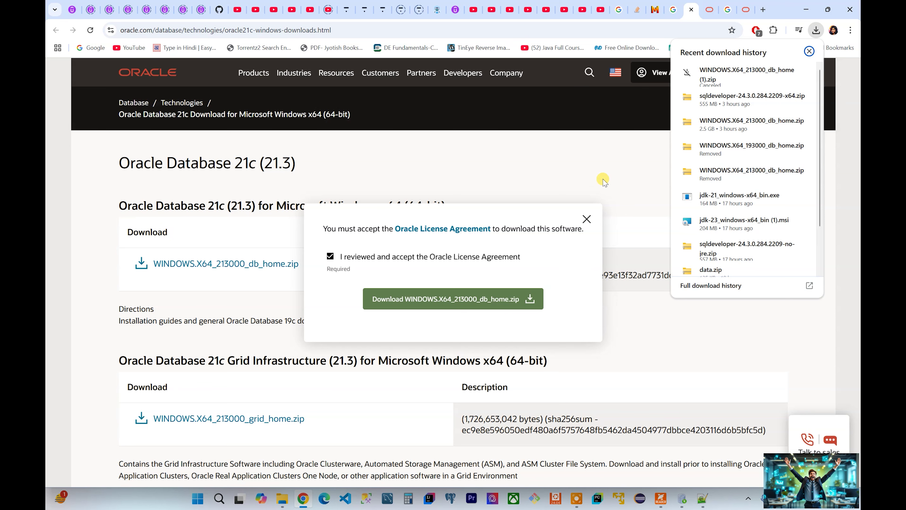
pyautogui.click(584, 164)
pyautogui.click(727, 5)
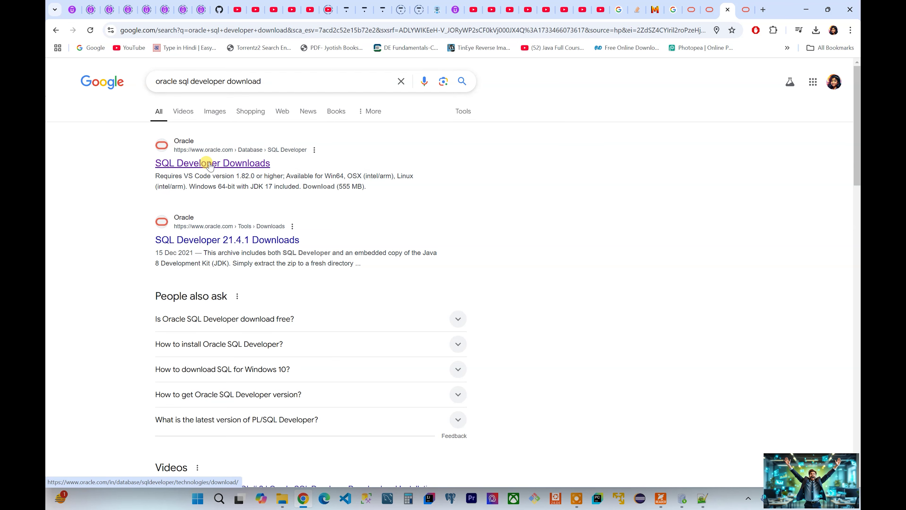
# Step: Open the SQL Developer Downloads result in a new tab and switch to it
pyautogui.click(231, 170)
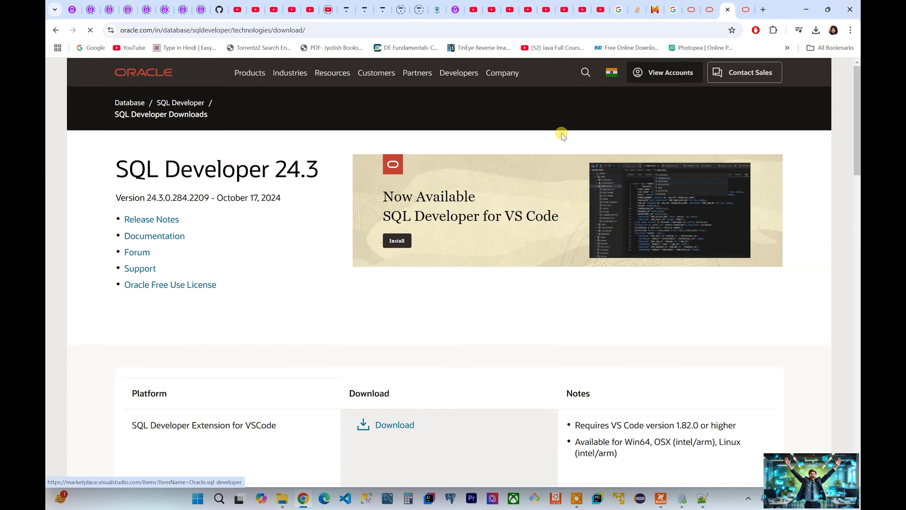
pyautogui.click(55, 30)
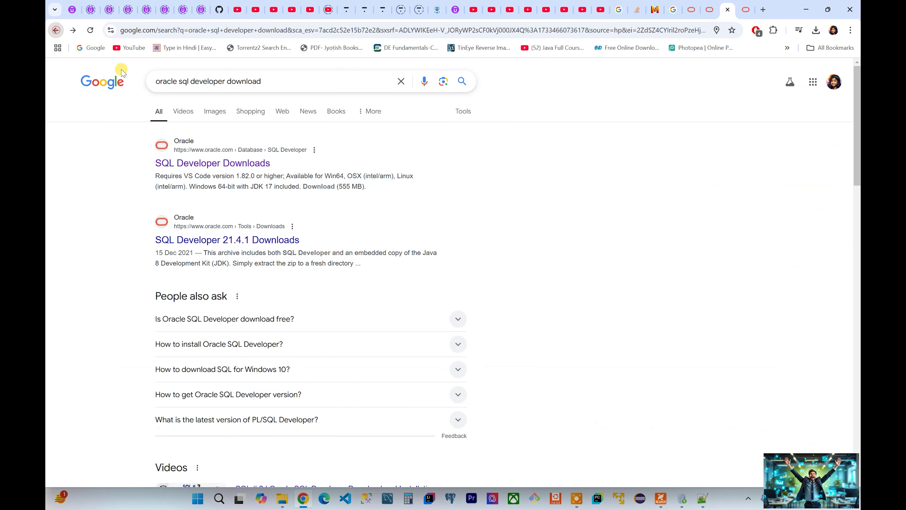
pyautogui.rightClick(212, 166)
pyautogui.click(230, 179)
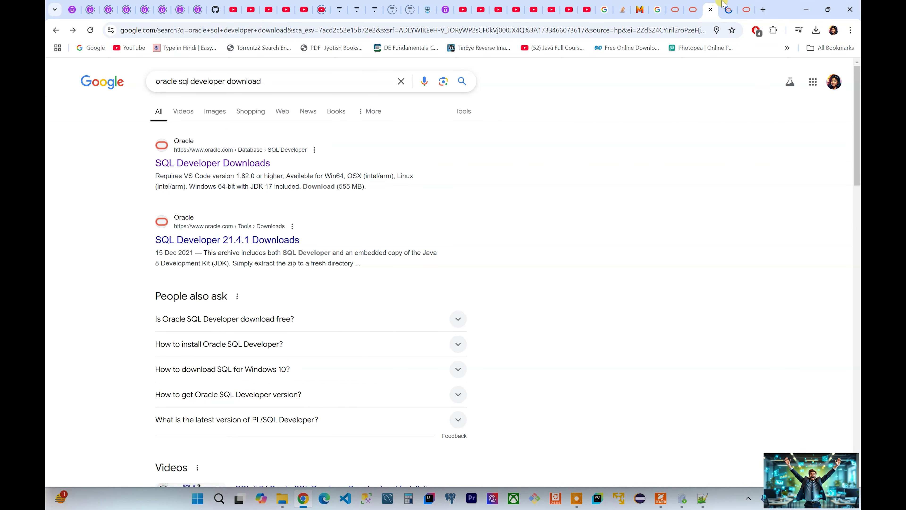
pyautogui.click(727, 9)
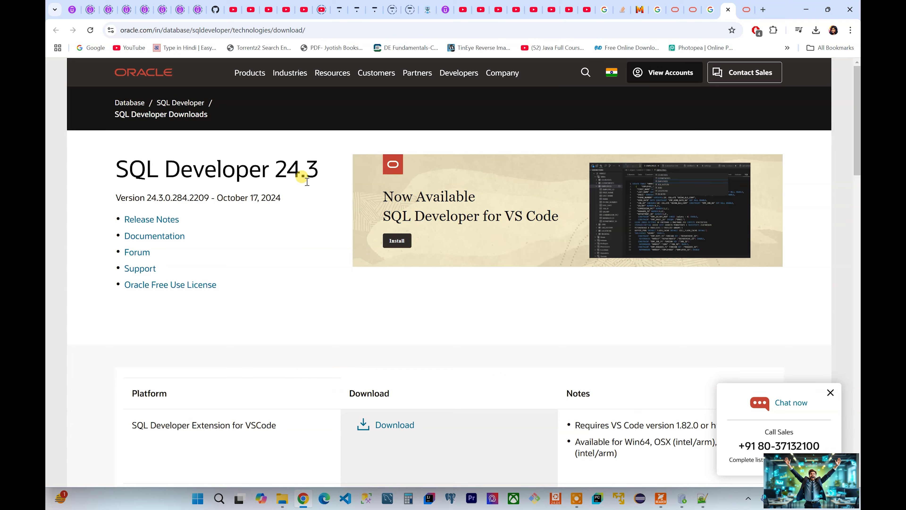
# Step: Start and cancel the SQL Developer Windows 64-bit JDK 17 download, then show db_home.zip in its folder
pyautogui.scroll(-5, 308, 184)
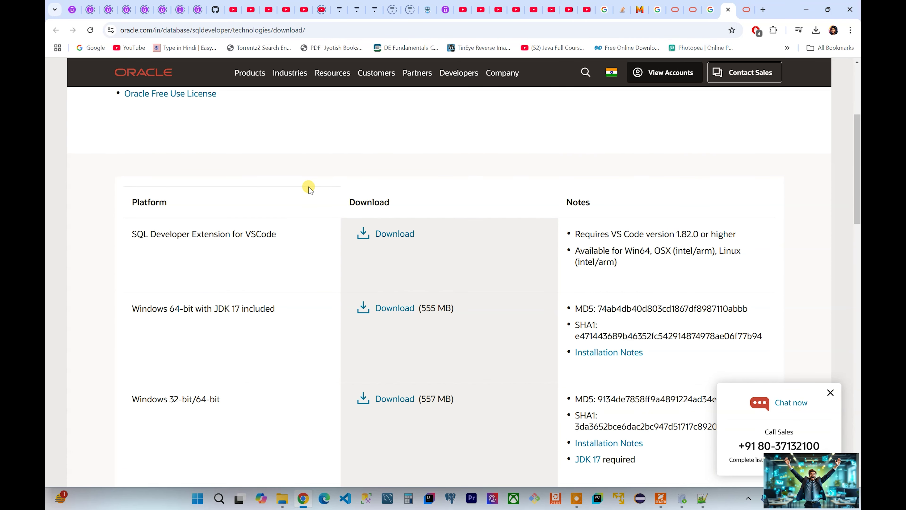
pyautogui.scroll(-1, 309, 188)
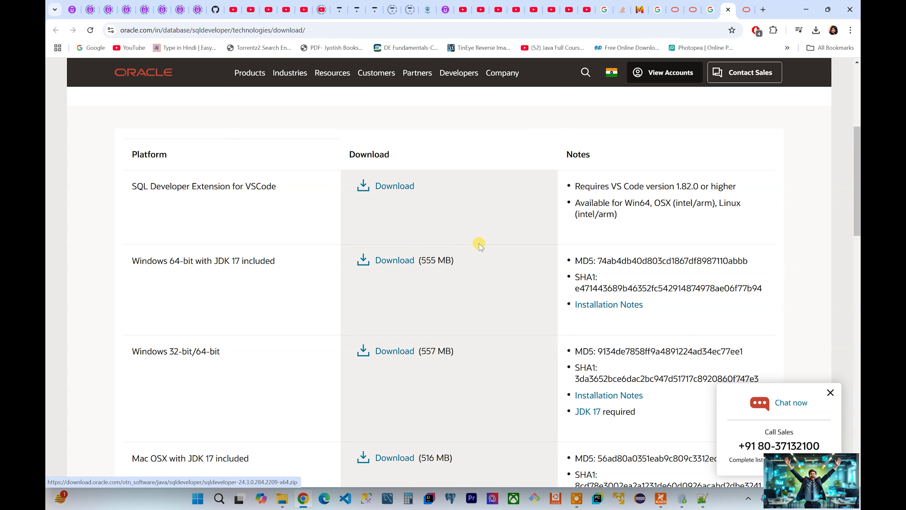
pyautogui.click(403, 260)
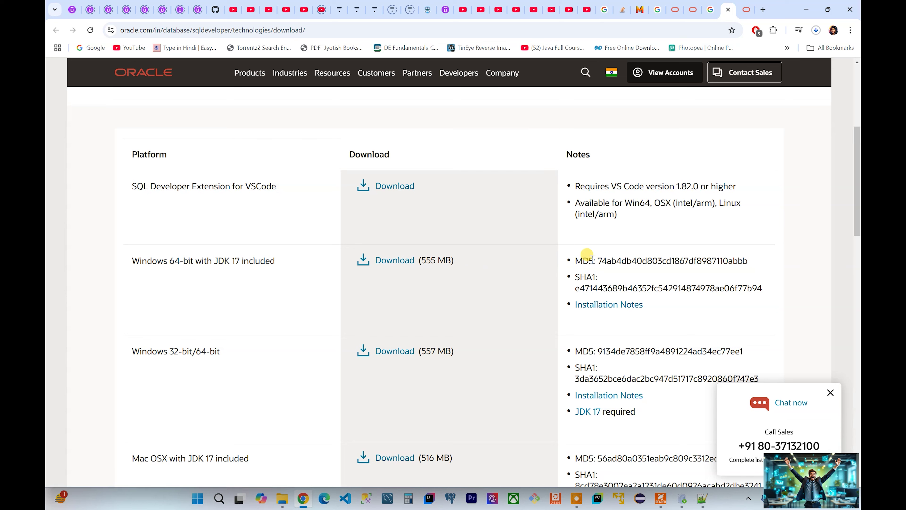
pyautogui.click(816, 31)
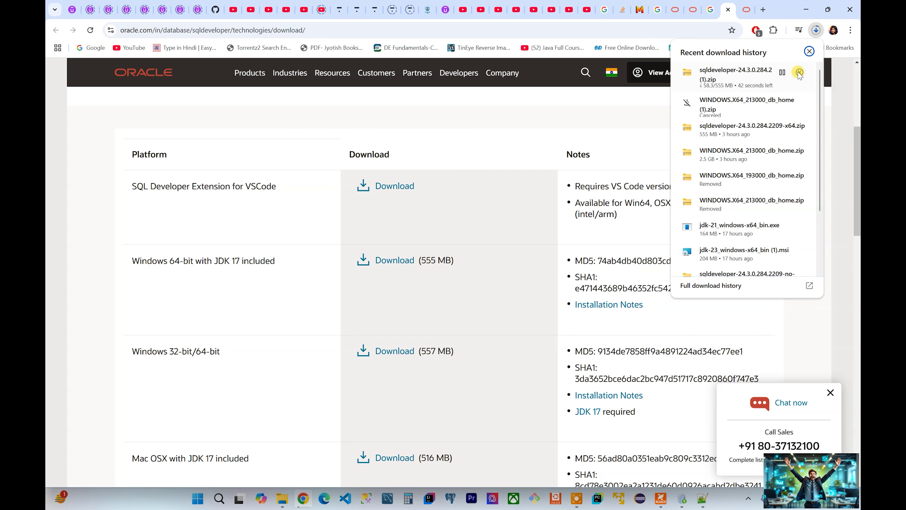
pyautogui.click(799, 73)
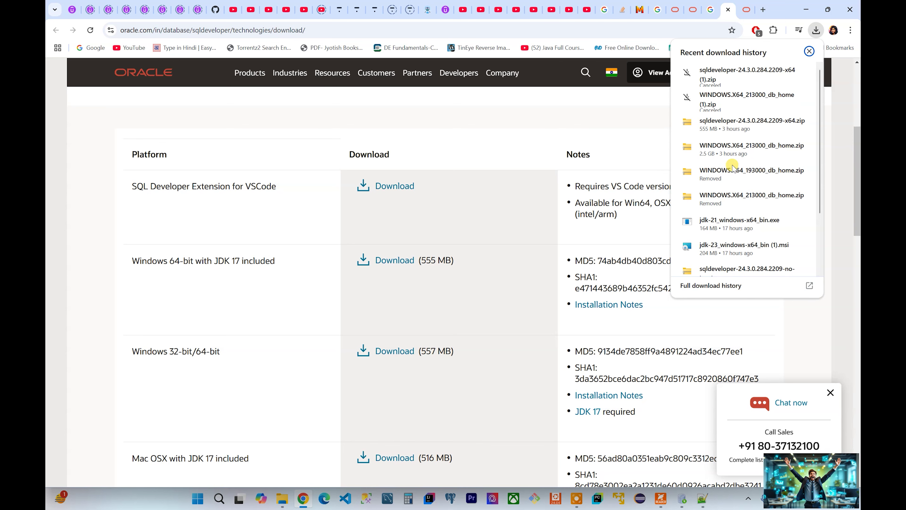
pyautogui.click(782, 146)
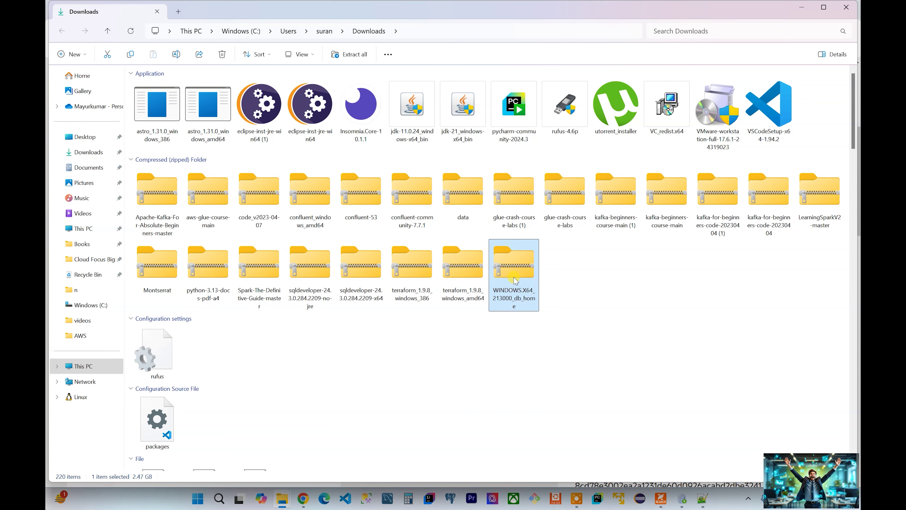
# Step: Browse Downloads and open the sqldeveloper-24.3.0.284.2209-no-jre folder
pyautogui.scroll(-6, 385, 284)
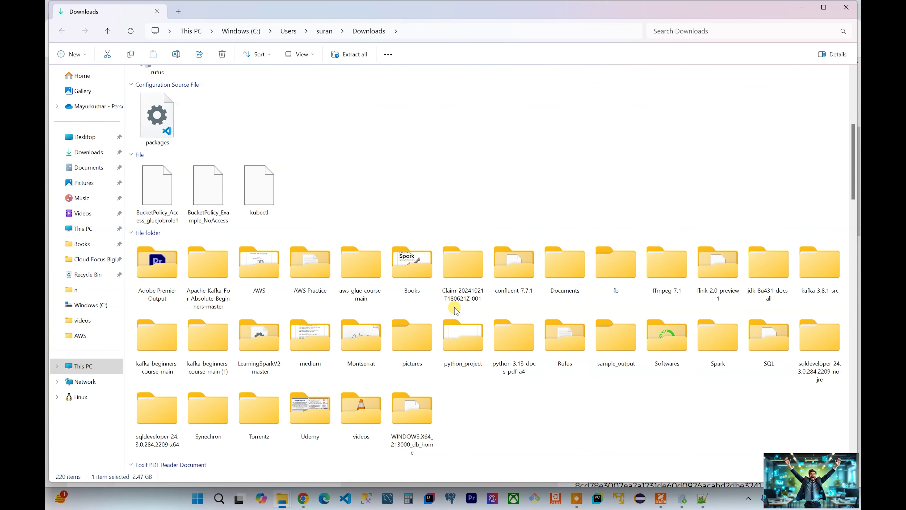
pyautogui.scroll(-5, 456, 311)
pyautogui.scroll(3, 449, 284)
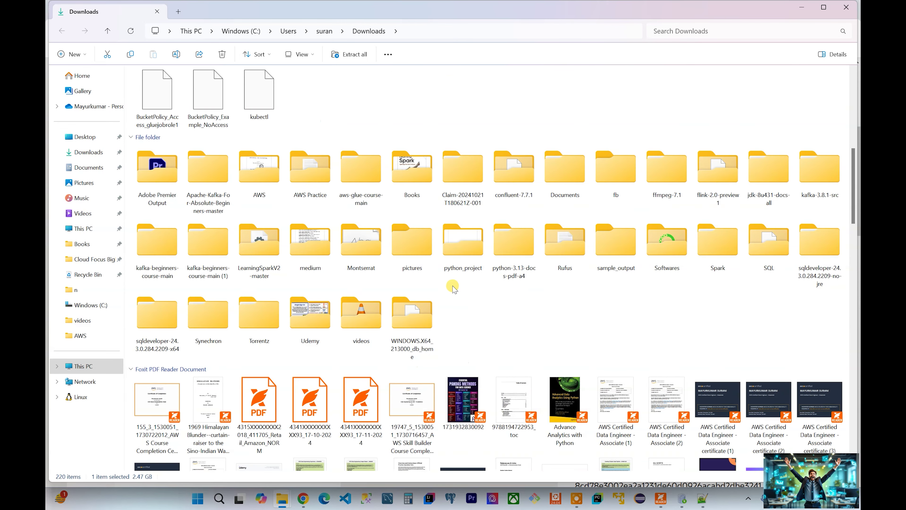
pyautogui.click(423, 318)
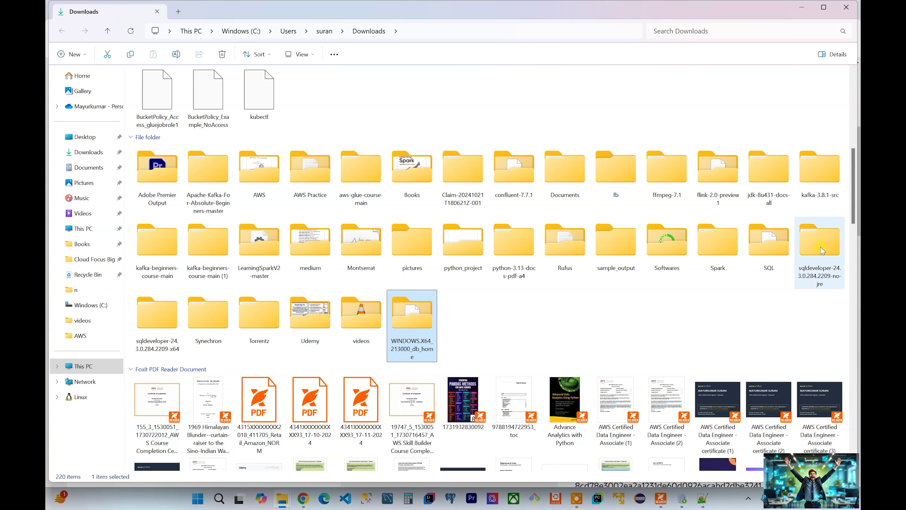
pyautogui.moveTo(823, 250)
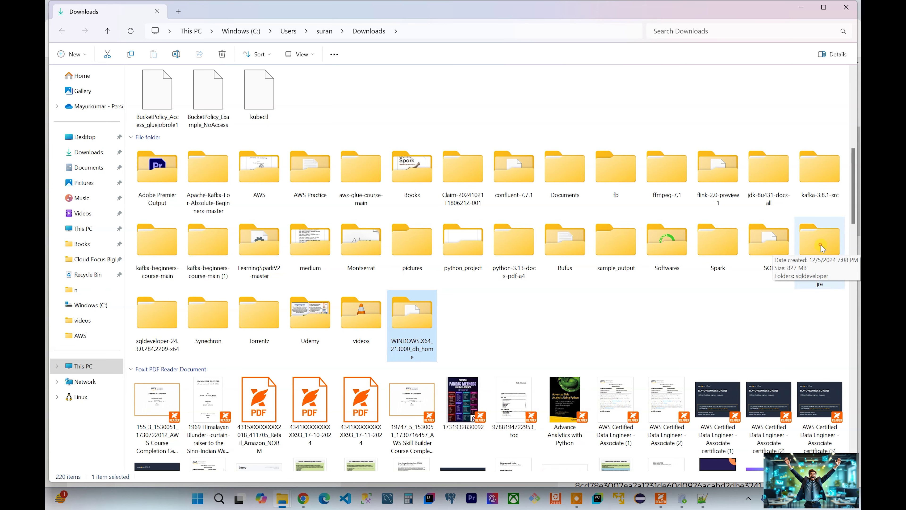
pyautogui.click(821, 247)
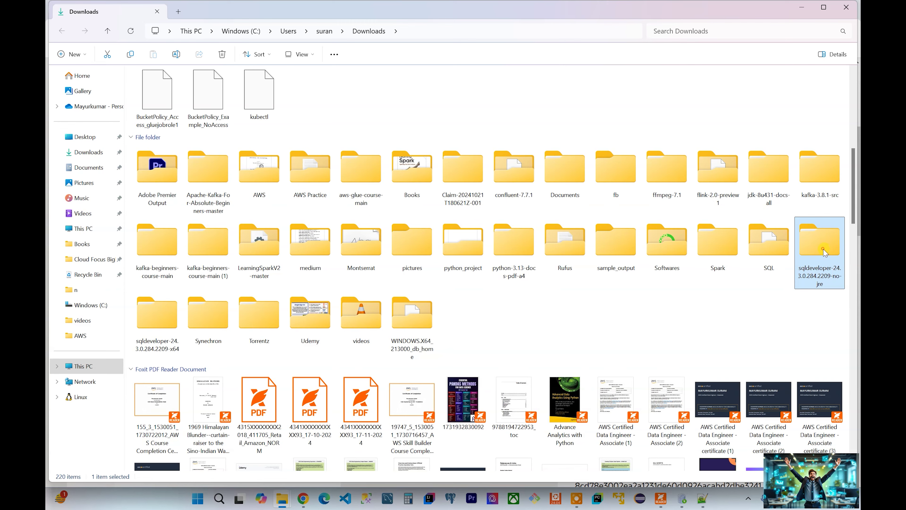
pyautogui.doubleClick(822, 250)
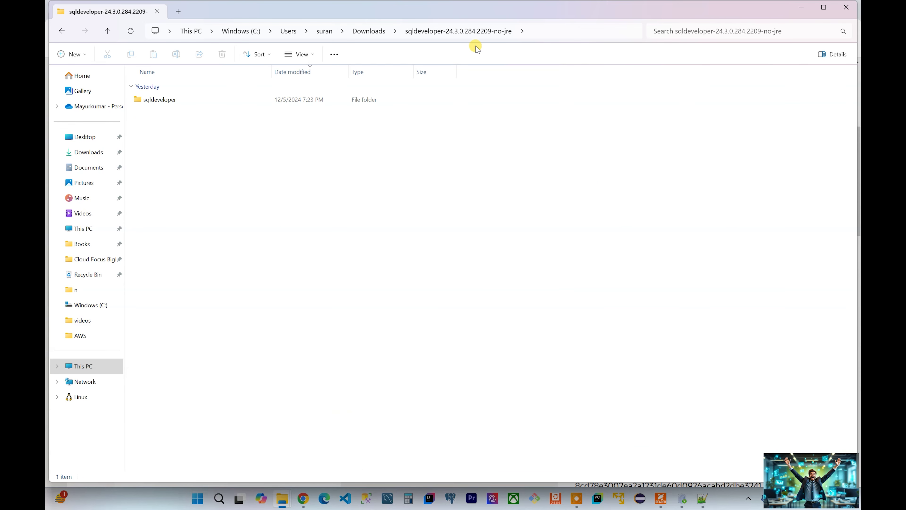
# Step: Open sqldeveloper-24.3.0.284.2209-x64 from Downloads and look inside its sqldeveloper folder
pyautogui.click(368, 31)
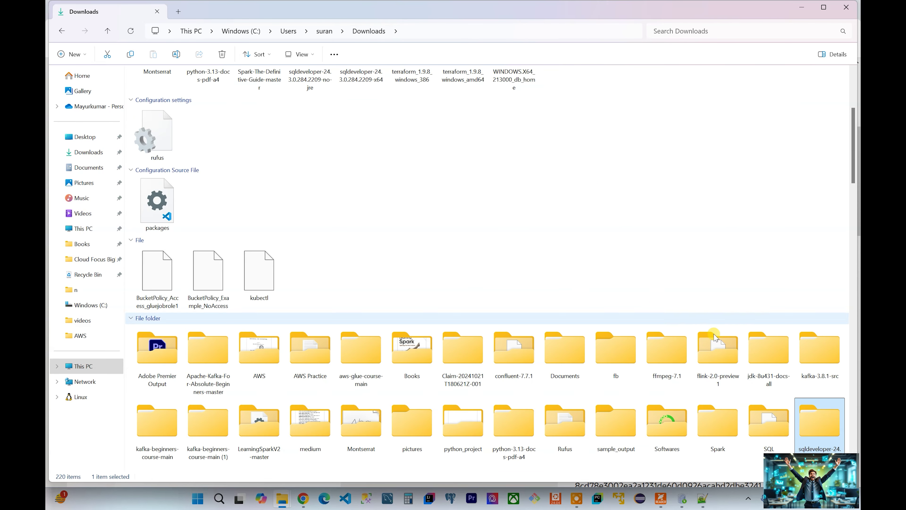
pyautogui.scroll(-4, 823, 426)
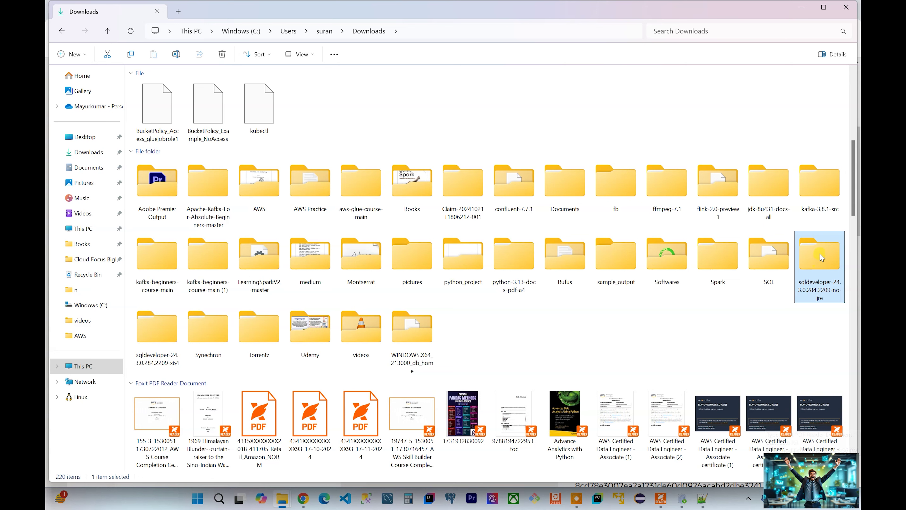
pyautogui.doubleClick(161, 338)
pyautogui.doubleClick(173, 100)
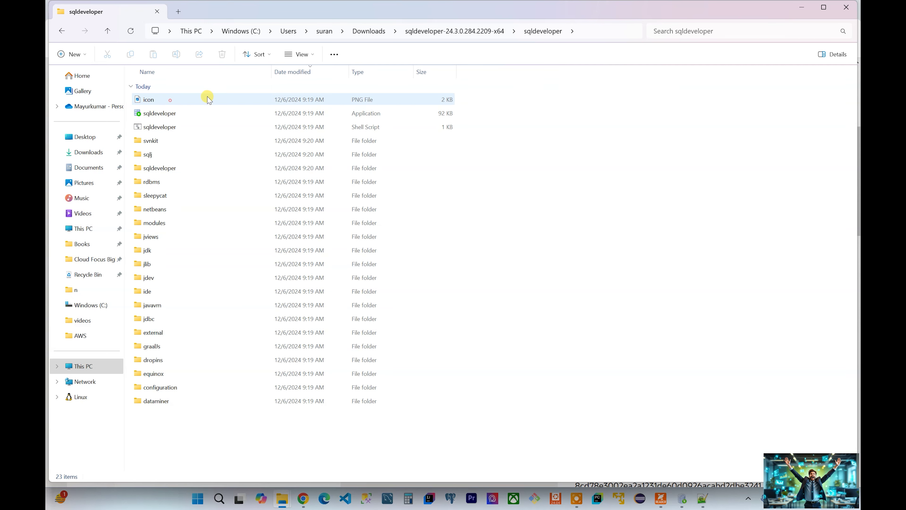
pyautogui.click(484, 31)
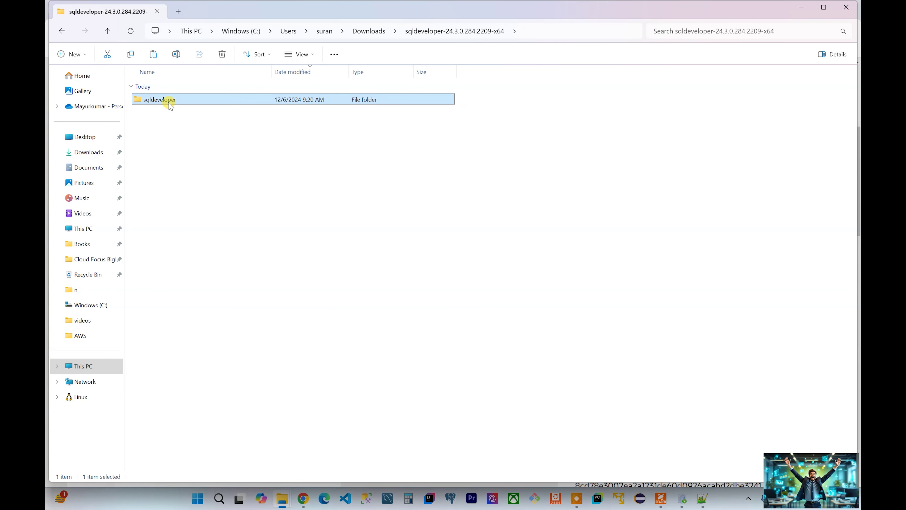
# Step: Check C:\Program Files for the sqldeveloper folder, then return to This PC
pyautogui.click(193, 32)
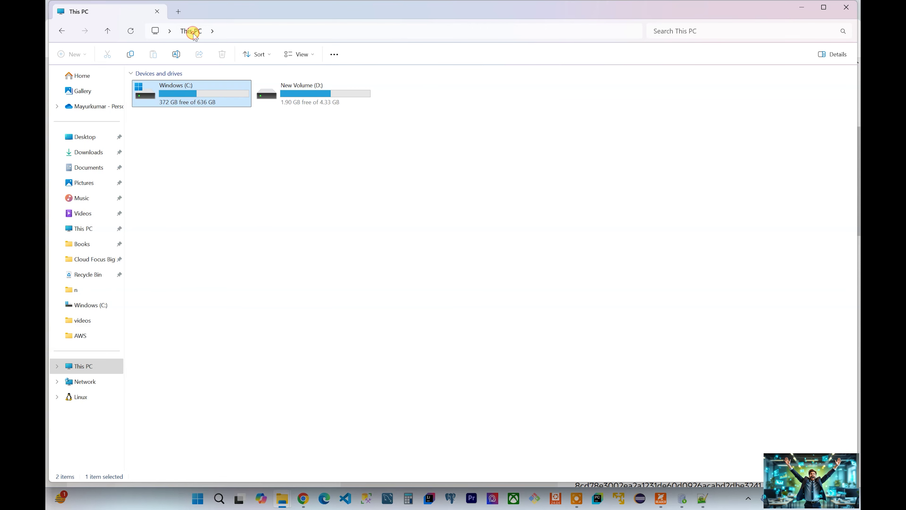
pyautogui.doubleClick(205, 96)
pyautogui.doubleClick(571, 105)
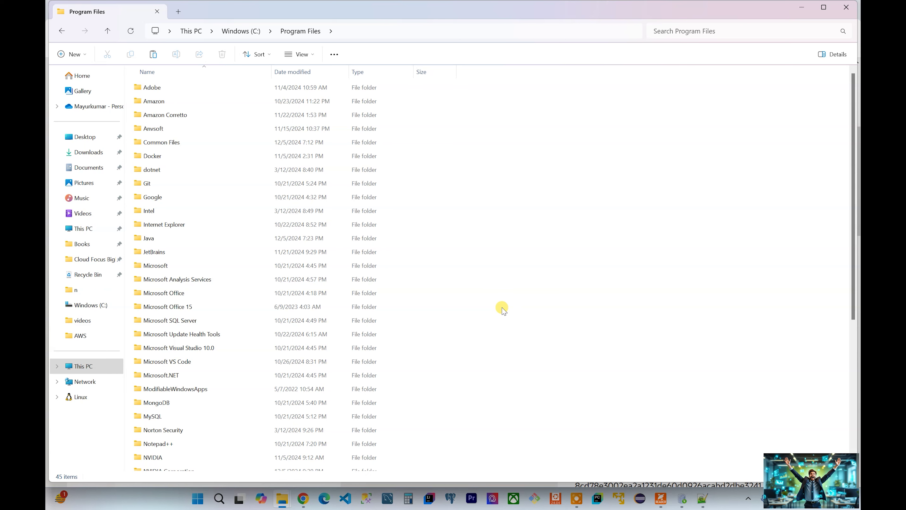
pyautogui.scroll(-3, 214, 344)
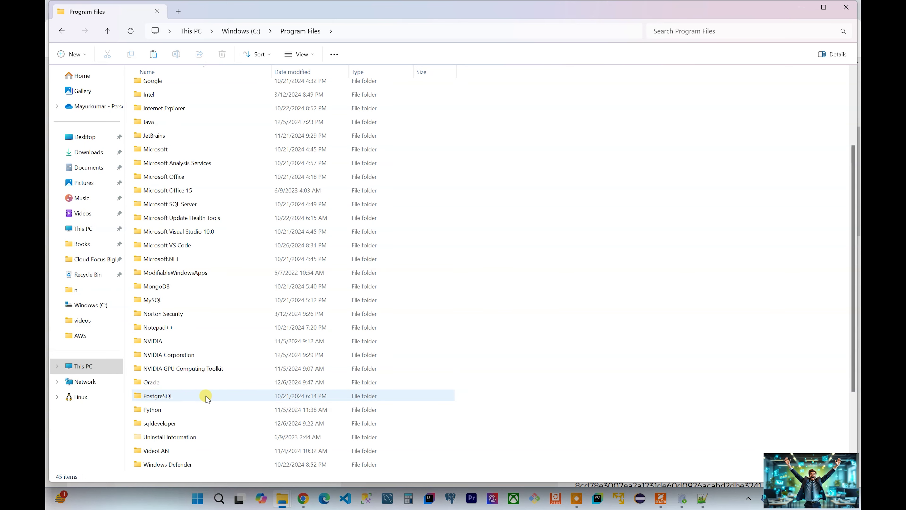
pyautogui.moveTo(182, 427)
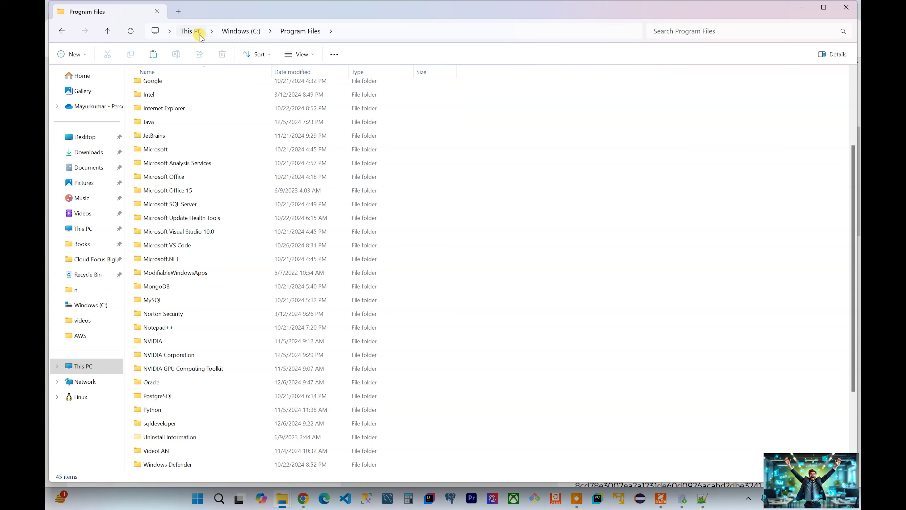
pyautogui.click(62, 32)
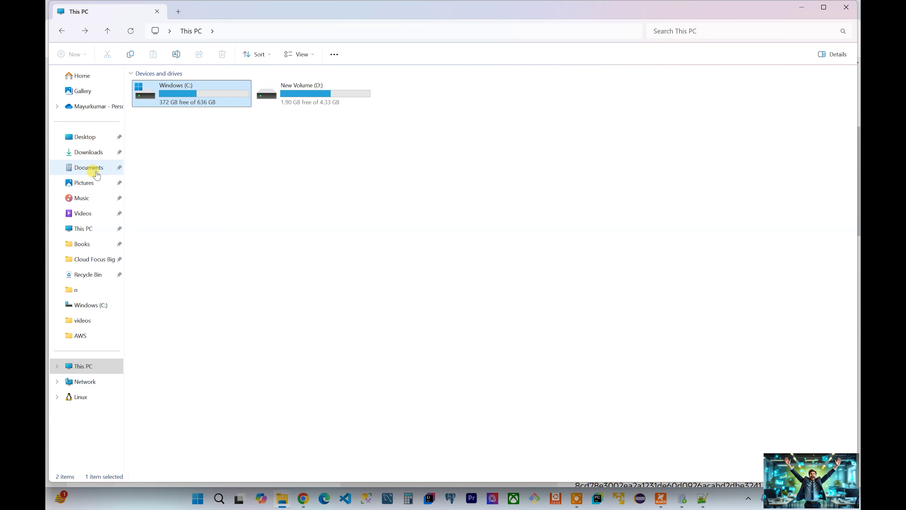
# Step: Locate the WINDOWS.X64_213000_db_home zip and extracted folder in Downloads, then go to drive C:
pyautogui.click(95, 153)
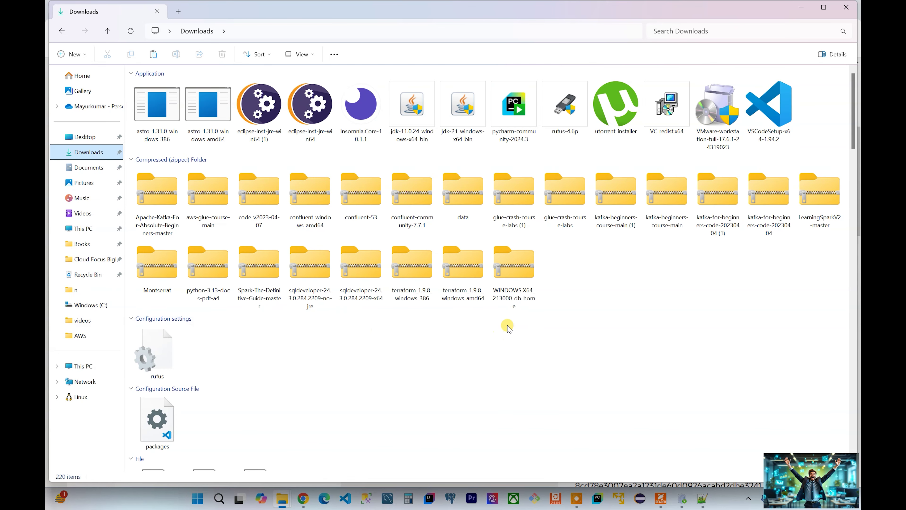
pyautogui.click(519, 277)
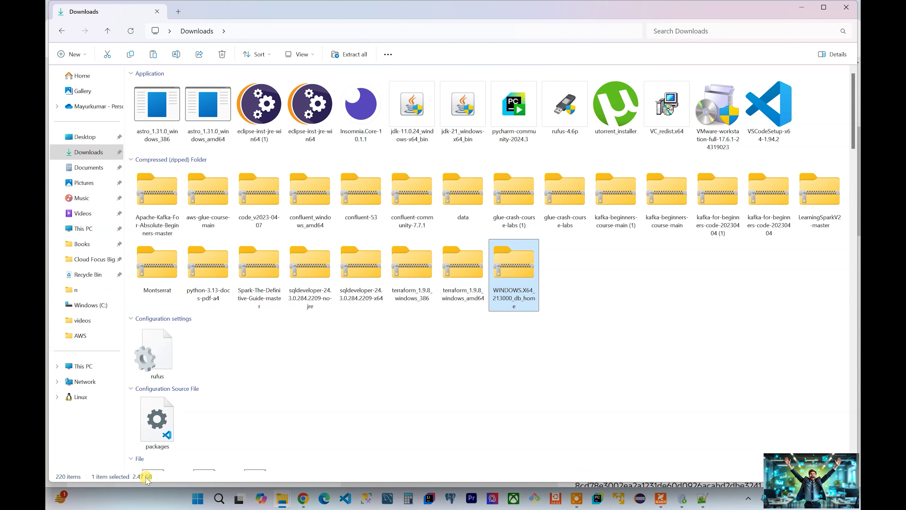
pyautogui.scroll(-2, 521, 304)
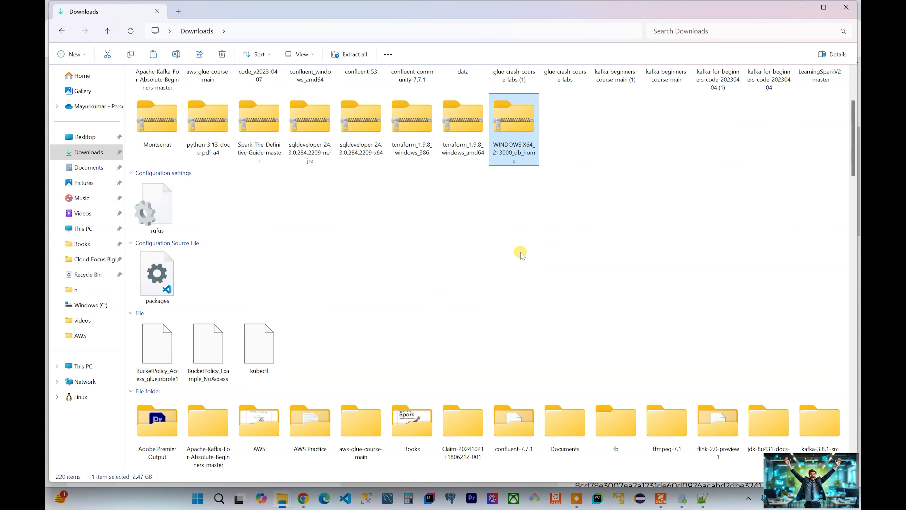
pyautogui.scroll(-5, 520, 200)
pyautogui.scroll(2, 521, 155)
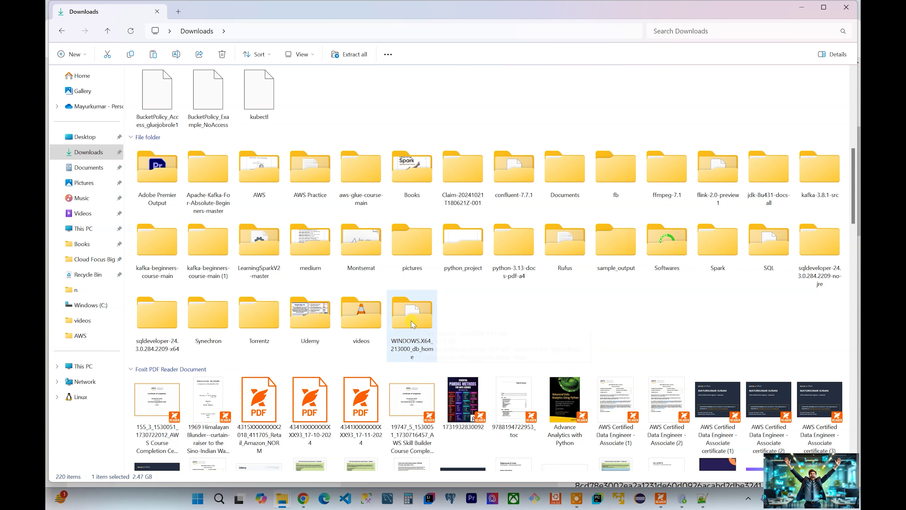
pyautogui.click(398, 323)
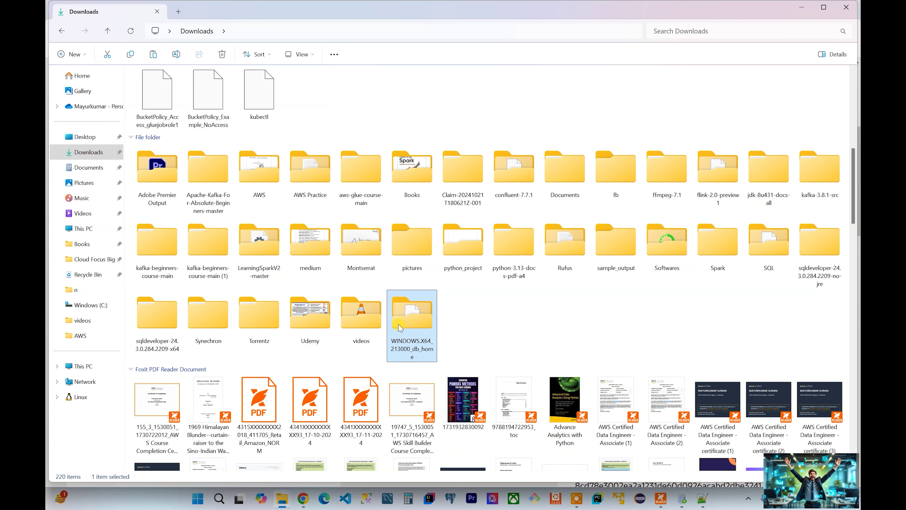
pyautogui.click(83, 309)
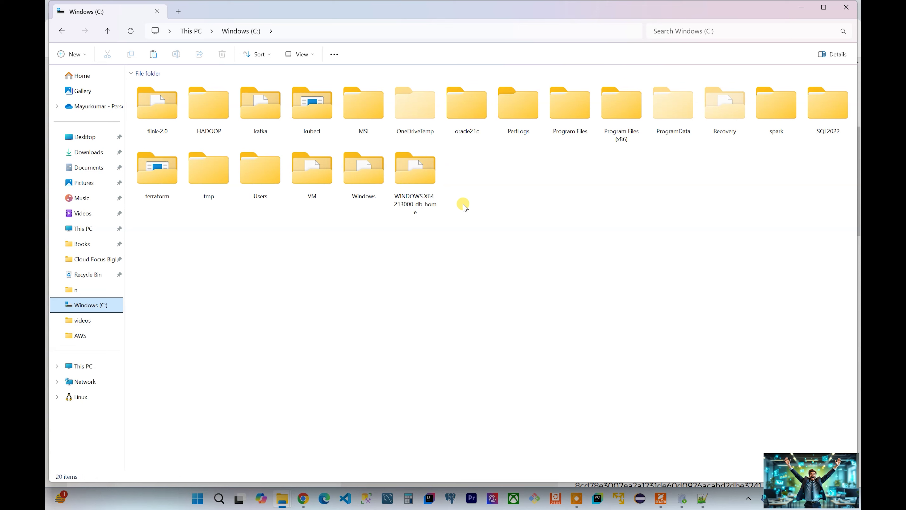
# Step: Open WINDOWS.X64_213000_db_home on drive C: and select its setup application
pyautogui.click(419, 193)
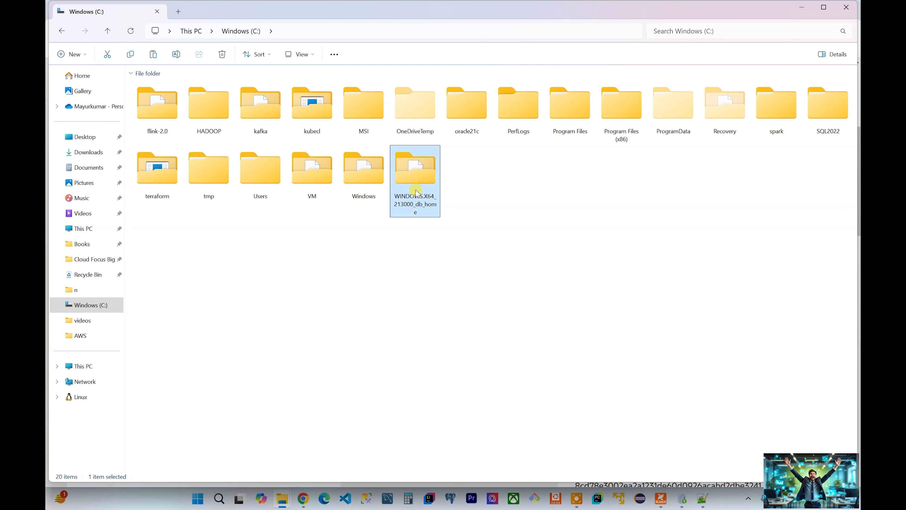
pyautogui.doubleClick(420, 178)
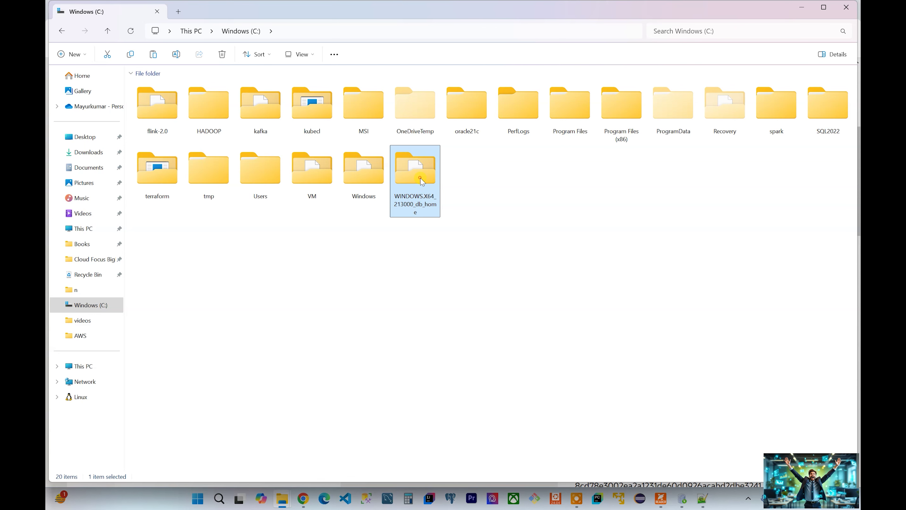
pyautogui.scroll(-6, 309, 173)
pyautogui.scroll(-10, 310, 175)
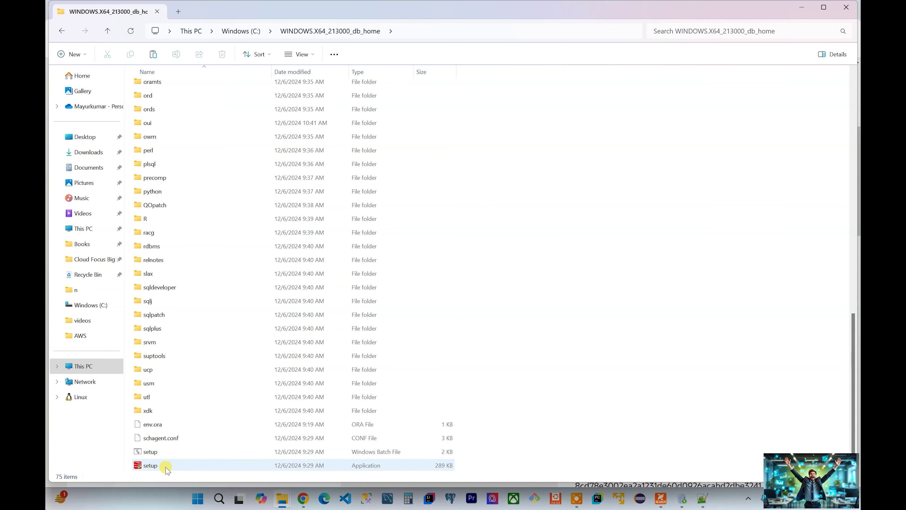
pyautogui.keyDown('ctrl'); pyautogui.scroll(2, 181, 442); pyautogui.keyUp('ctrl')
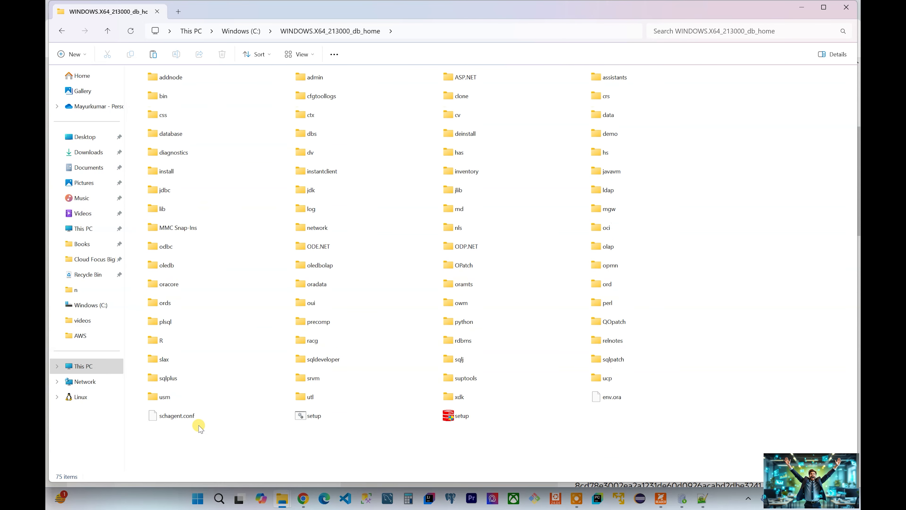
pyautogui.keyDown('ctrl'); pyautogui.scroll(1, 458, 448); pyautogui.keyUp('ctrl')
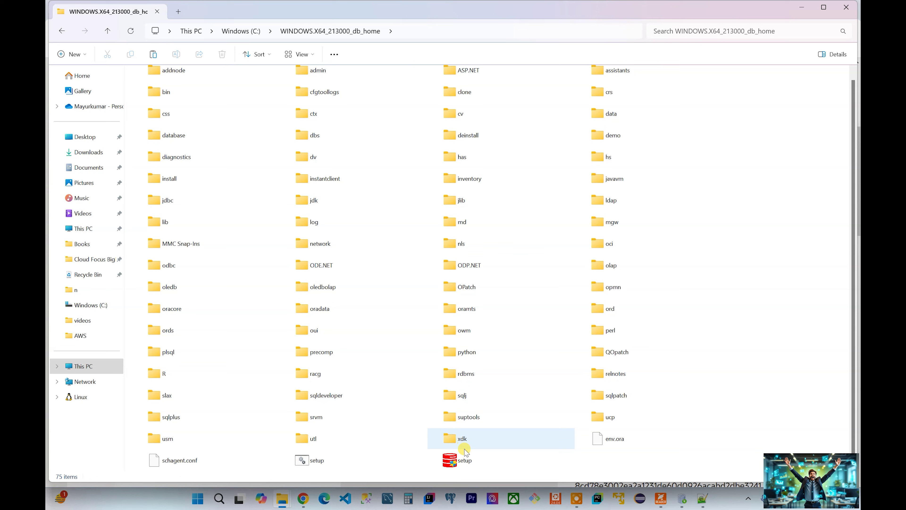
pyautogui.click(468, 462)
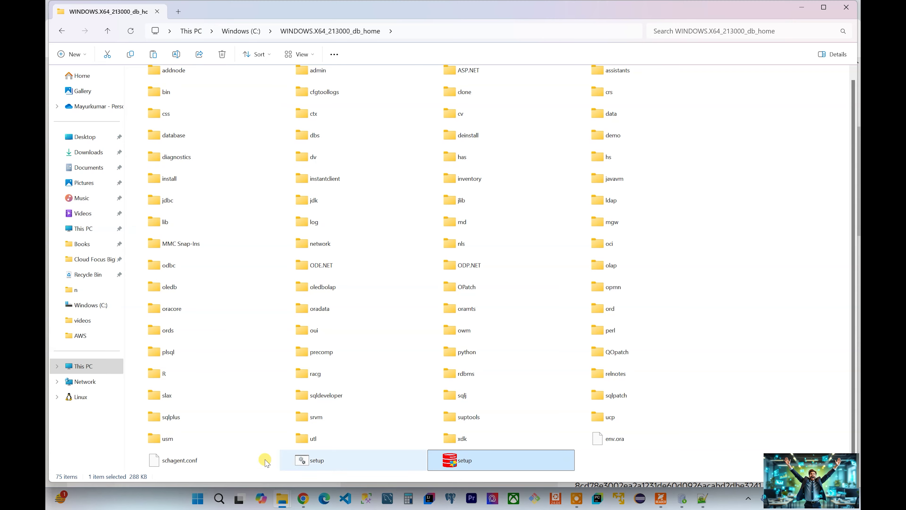
# Step: Switch to the Explorer window showing WINDOWS.X64_213000_db_home in Downloads
pyautogui.moveTo(285, 501)
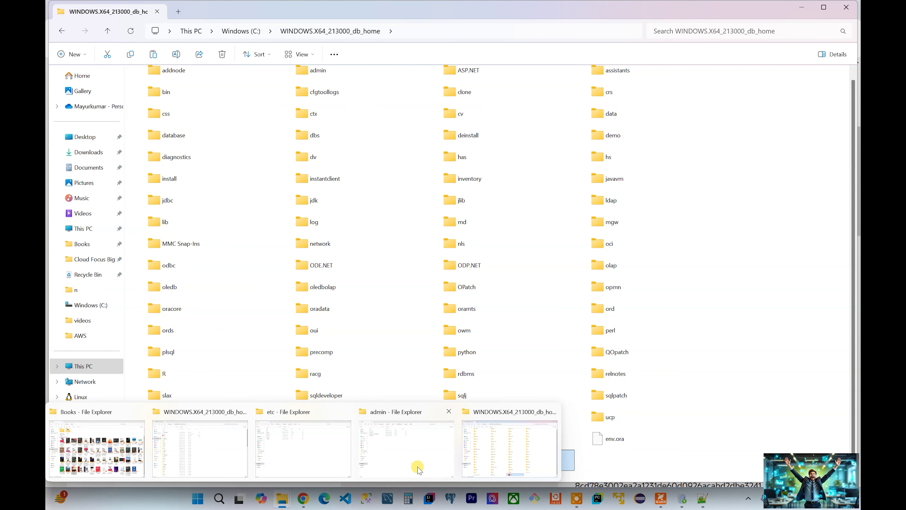
pyautogui.moveTo(395, 457)
pyautogui.click(510, 448)
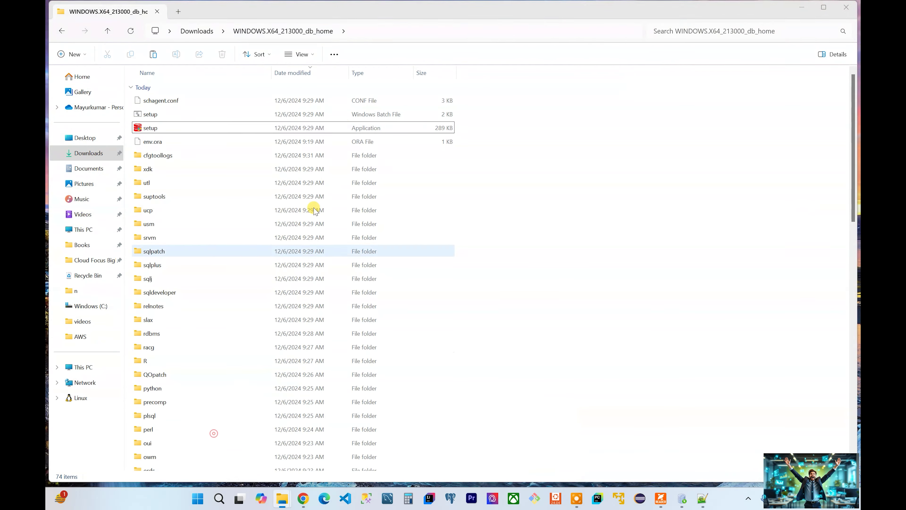
# Step: Run setup.exe with administrator rights to start the Oracle Database 21c installer
pyautogui.doubleClick(299, 126)
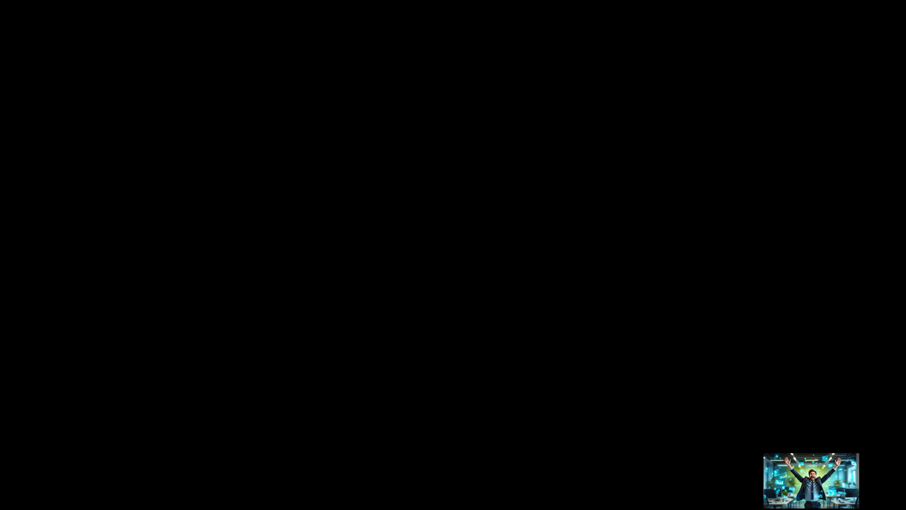
pyautogui.click(401, 332)
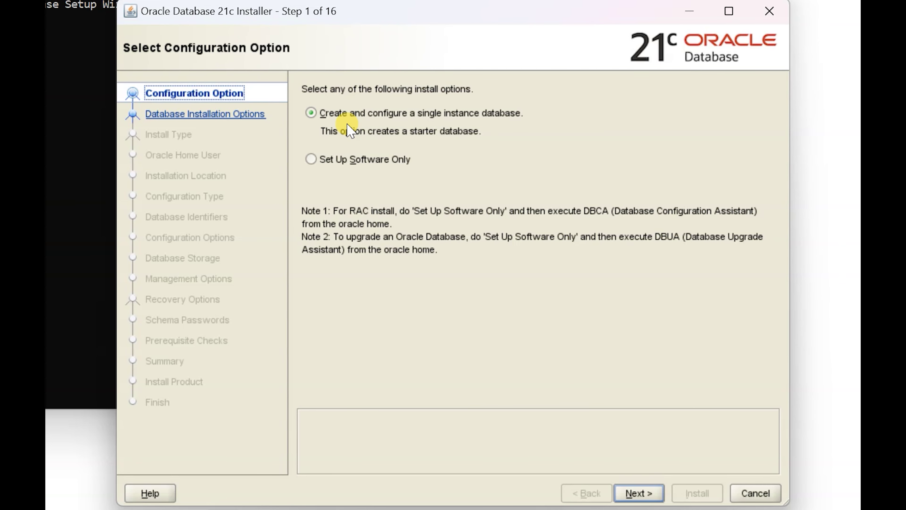
# Step: Keep single-instance creation and the Desktop class, and choose to create a new Windows user
pyautogui.click(638, 492)
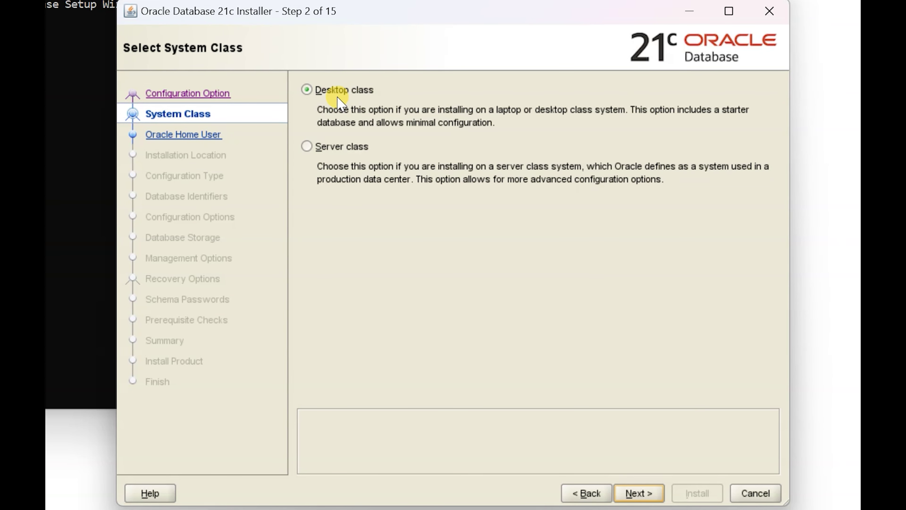
pyautogui.click(637, 492)
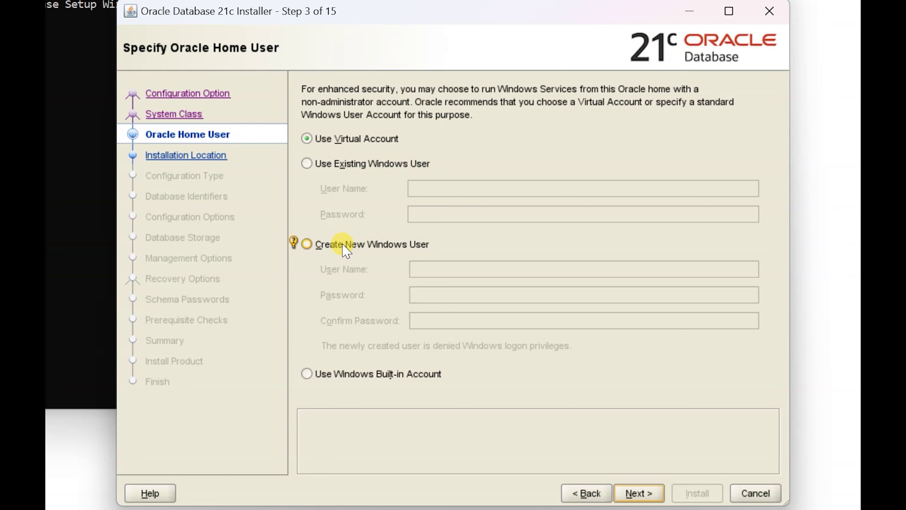
pyautogui.click(335, 251)
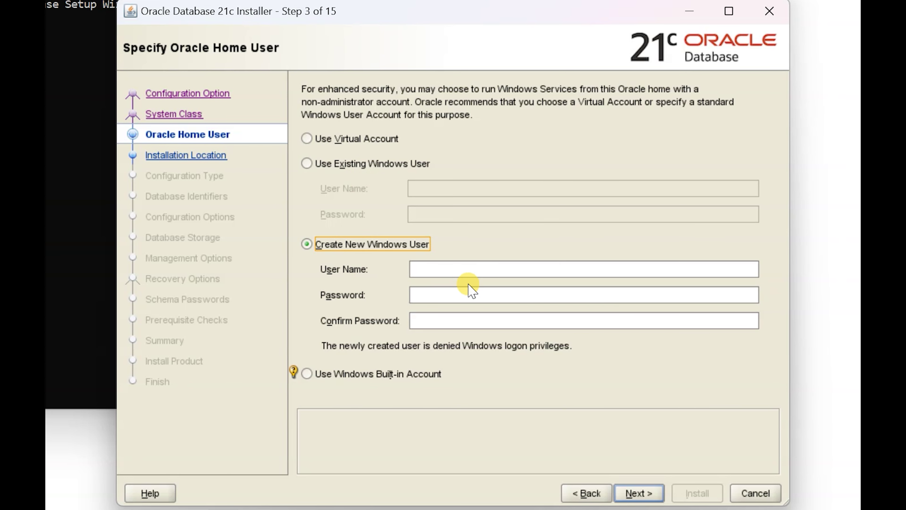
# Step: Enter the new Windows user's name, its password and the confirmation, then continue
pyautogui.click(468, 271)
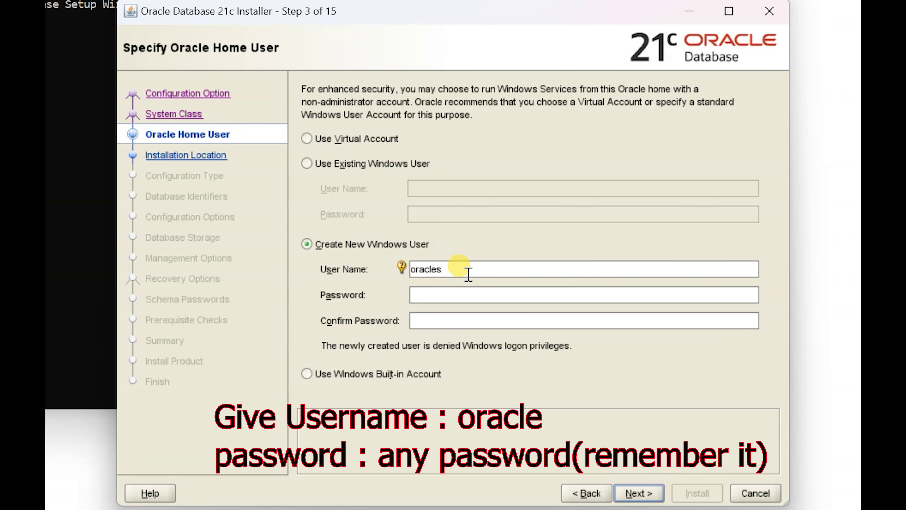
pyautogui.press('Tab')
pyautogui.write('******')
pyautogui.press('Tab')
pyautogui.write('******')
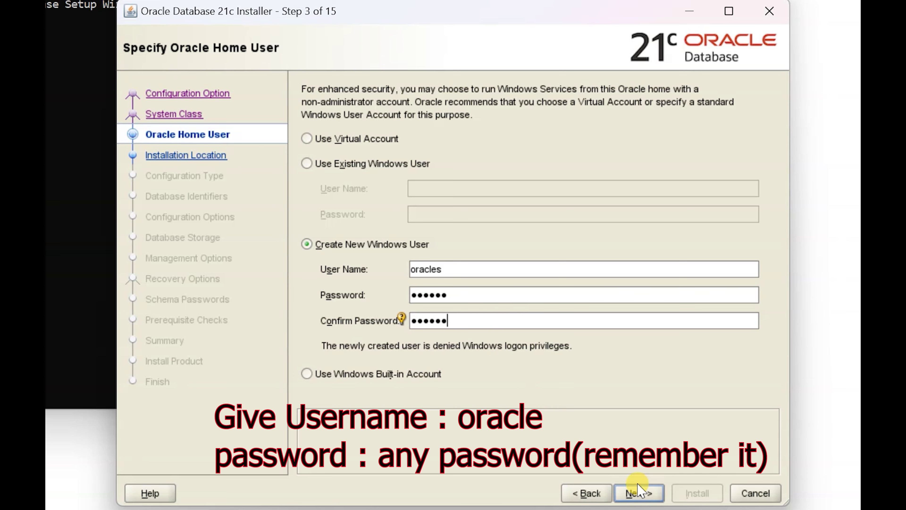
pyautogui.click(639, 493)
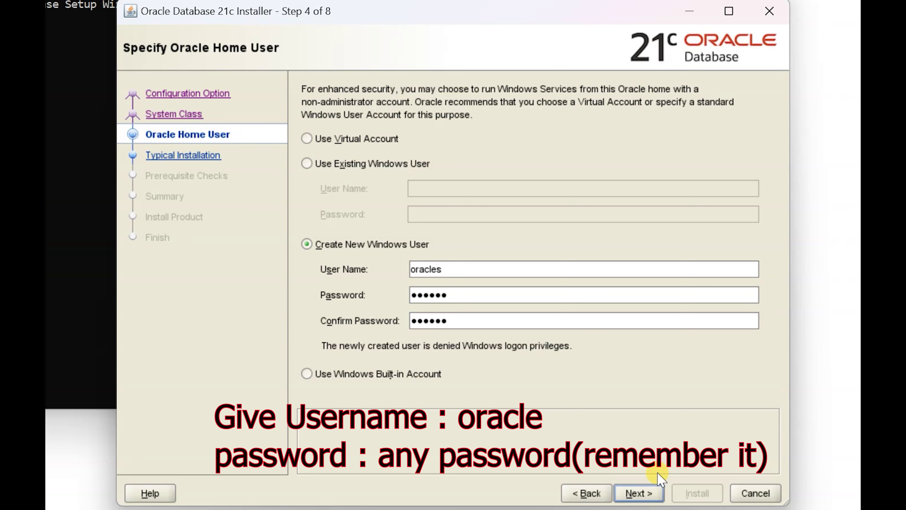
# Step: Change the Oracle base path to C:\oracles on the Typical Installation step
pyautogui.click(658, 475)
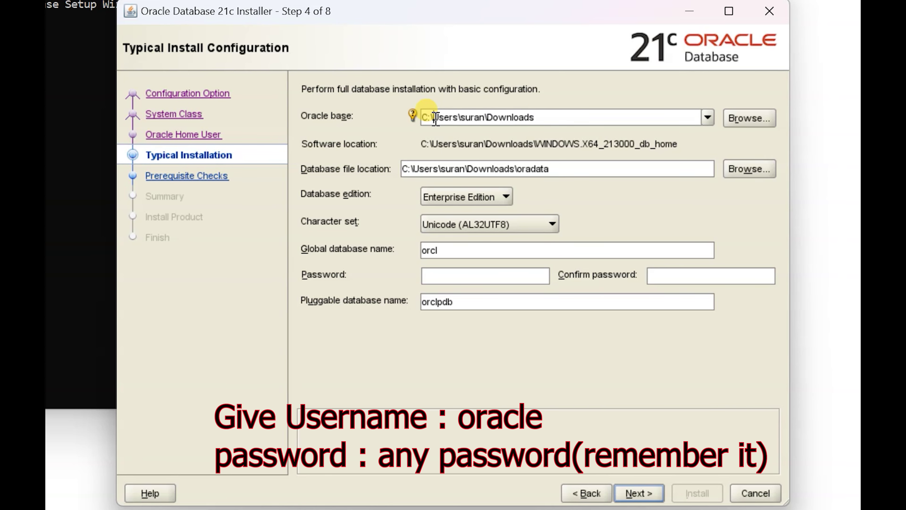
pyautogui.moveTo(435, 118); pyautogui.dragTo(557, 118)
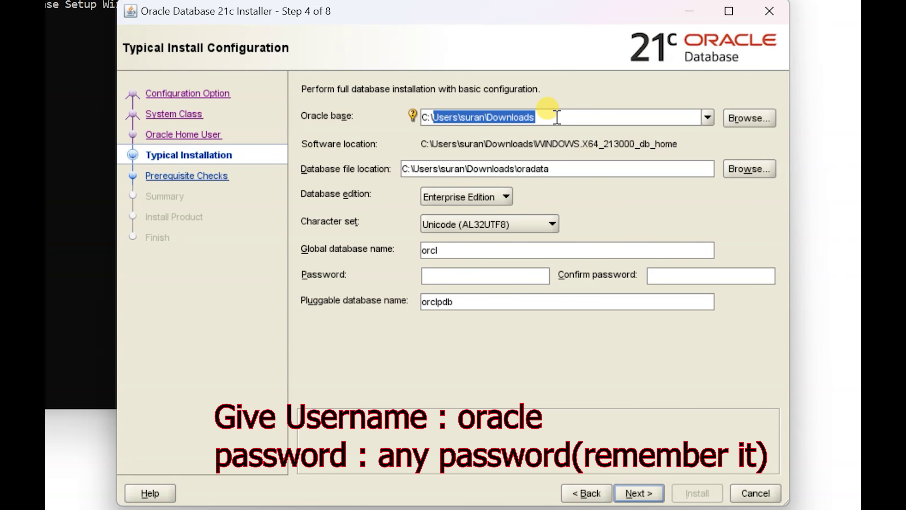
pyautogui.press('BackSpace')
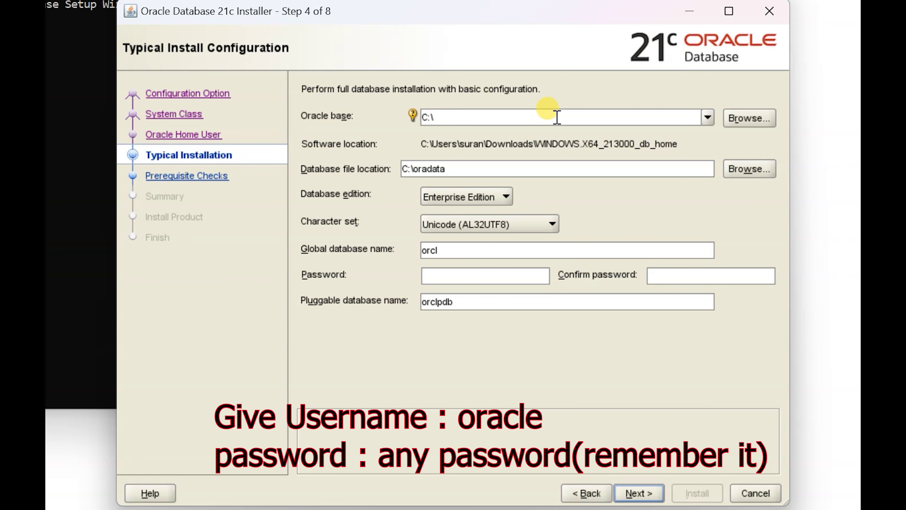
pyautogui.write('oracles')
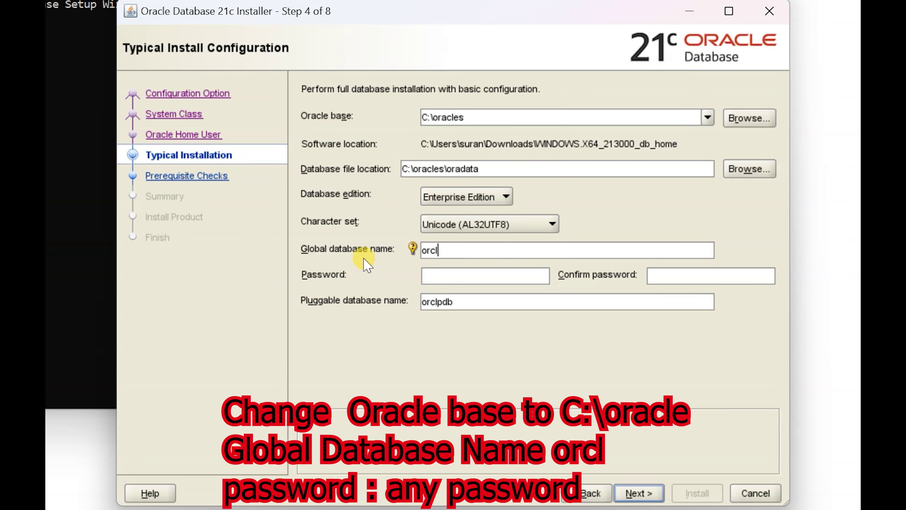
# Step: Enter a matching admin password and confirmation, then advance, triggering the existing-instance error
pyautogui.click(466, 273)
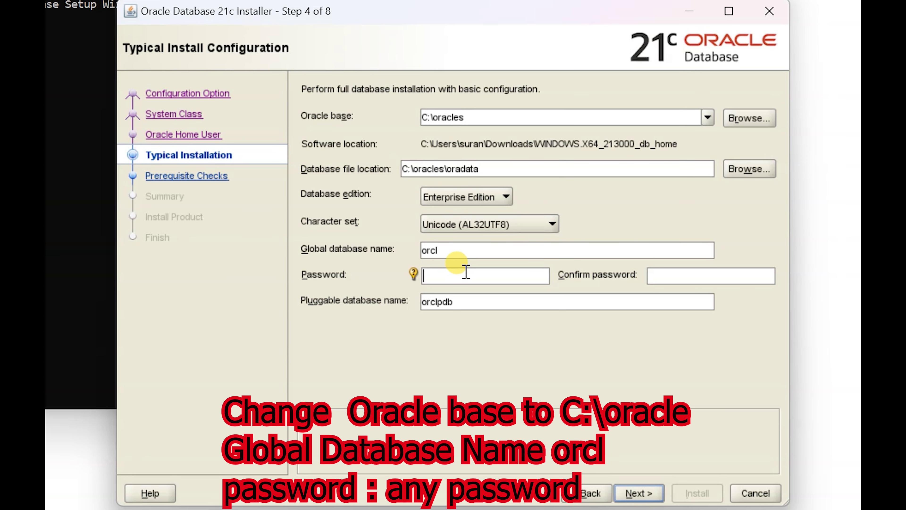
pyautogui.write('******')
pyautogui.press('Tab')
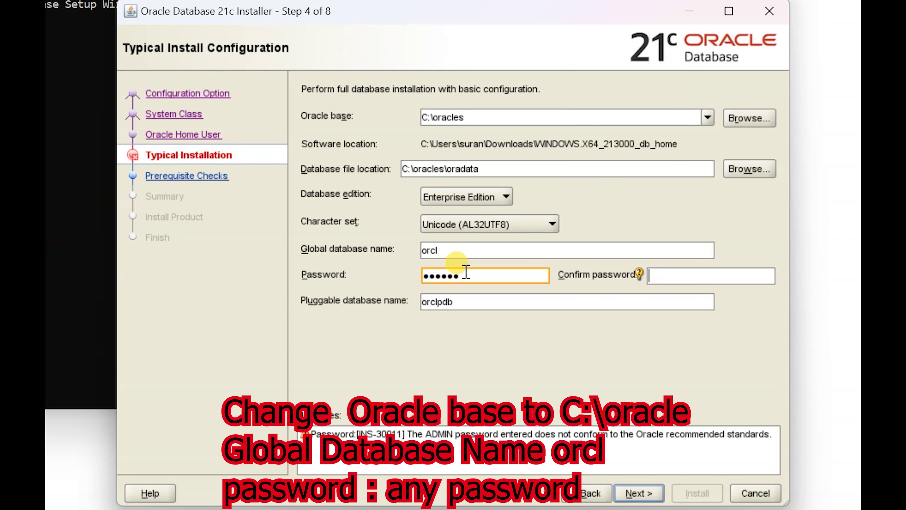
pyautogui.write('*****')
pyautogui.press('BackSpace')
pyautogui.press('BackSpace')
pyautogui.press('BackSpace')
pyautogui.press('BackSpace')
pyautogui.press('BackSpace')
pyautogui.write('***')
pyautogui.press('BackSpace')
pyautogui.press('BackSpace')
pyautogui.press('BackSpace')
pyautogui.write('******')
pyautogui.click(465, 304)
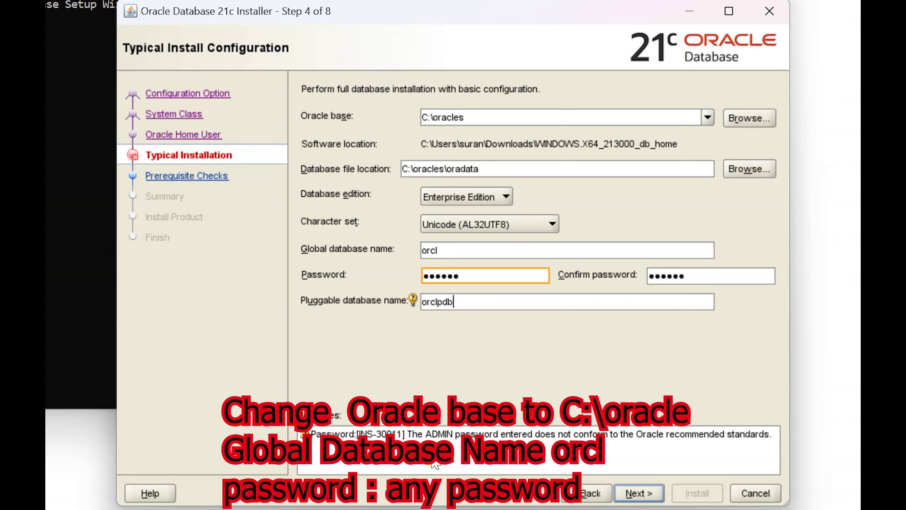
pyautogui.click(633, 494)
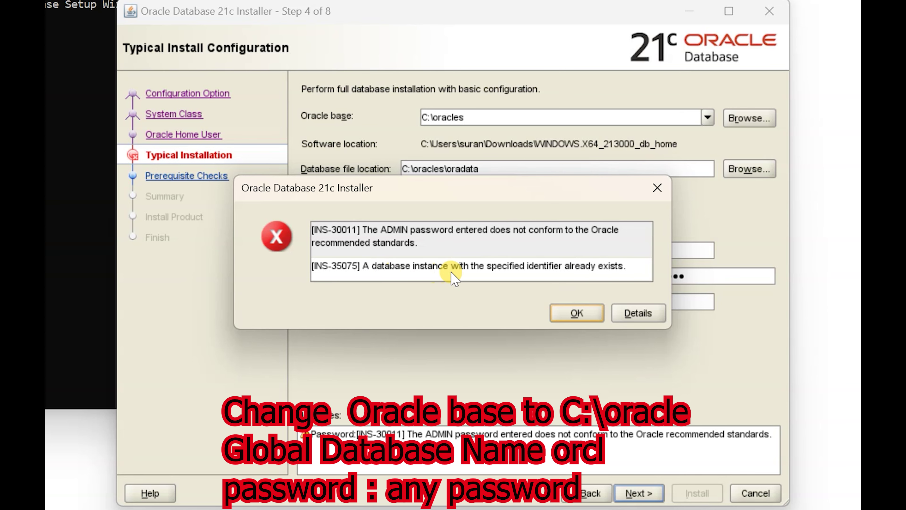
# Step: Dismiss the error, rename the global database to orcll, retry, and close the password warning
pyautogui.click(586, 310)
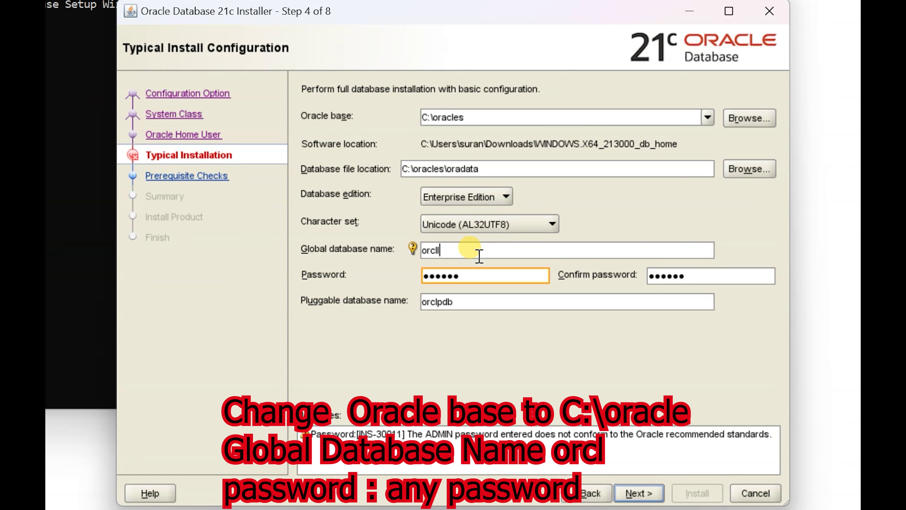
pyautogui.click(491, 303)
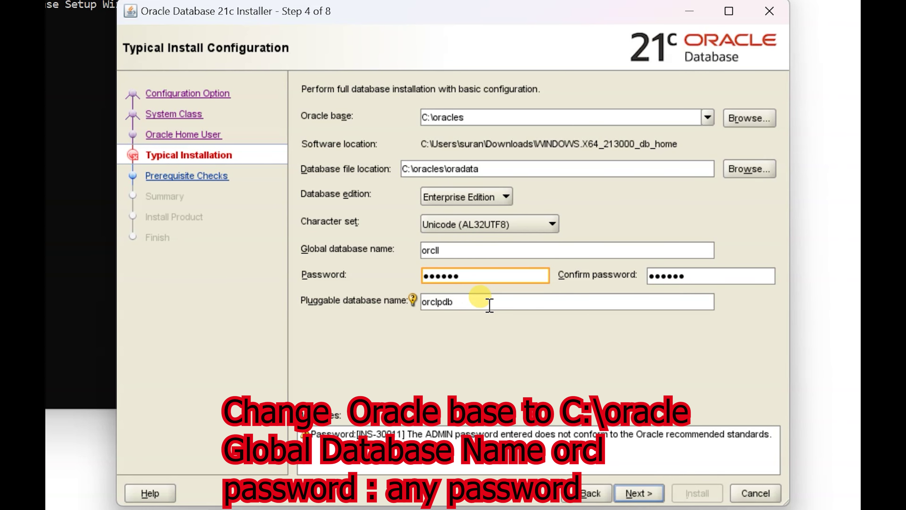
pyautogui.click(644, 494)
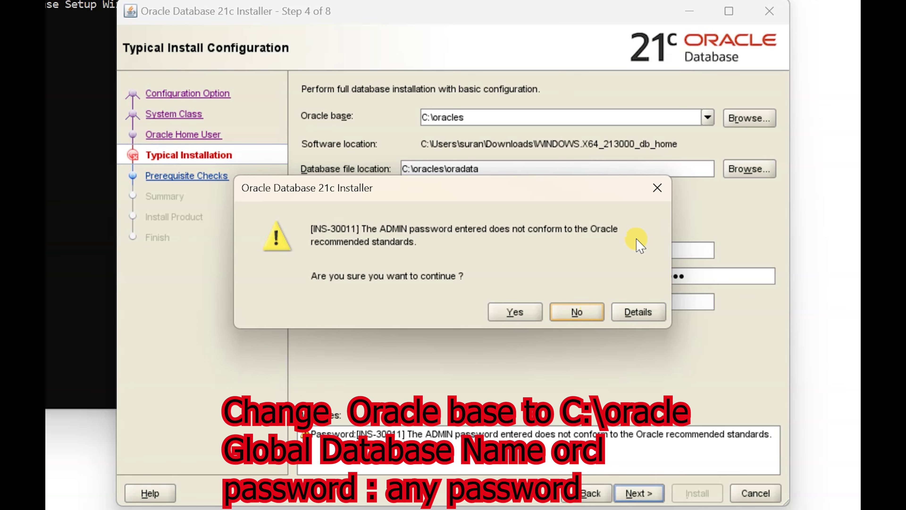
pyautogui.click(657, 188)
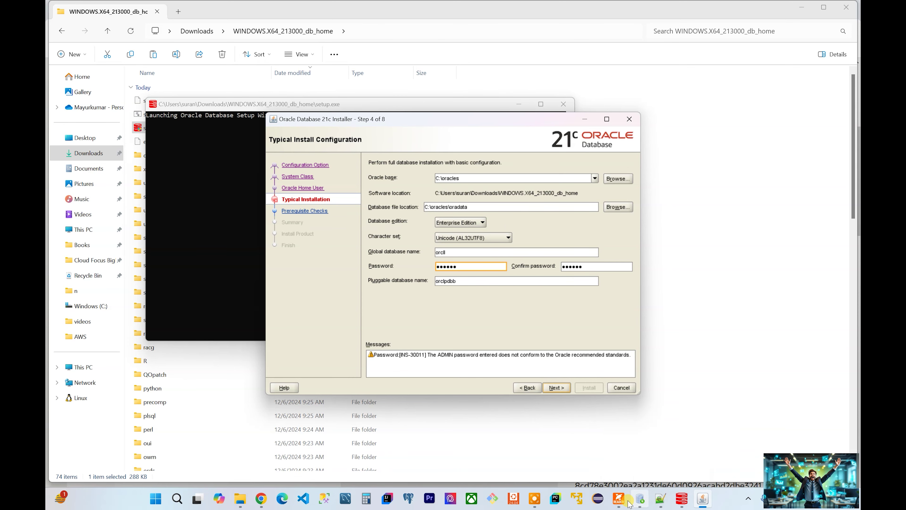
# Step: Find the guide's CFS location error fix, which points to the hosts file in C:\Windows\System32\drivers\etc
pyautogui.click(664, 501)
pyautogui.scroll(-9, 458, 205)
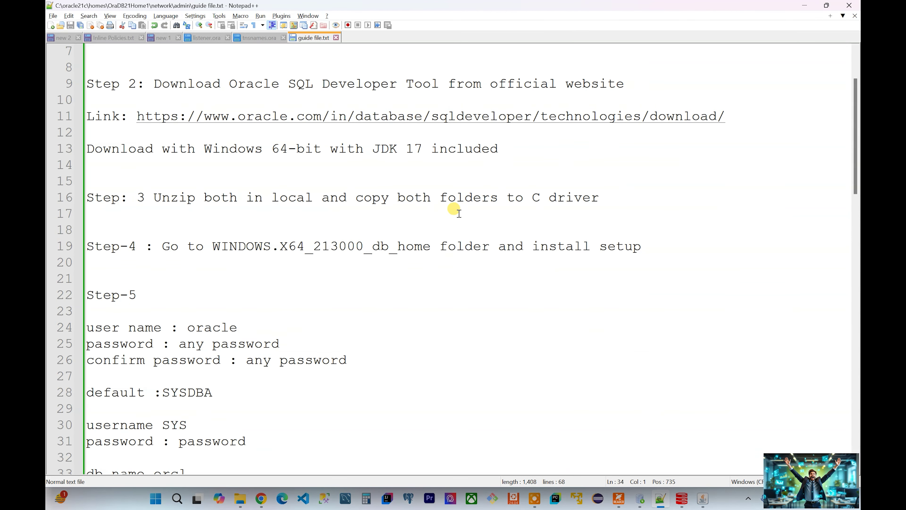
pyautogui.scroll(-1, 437, 243)
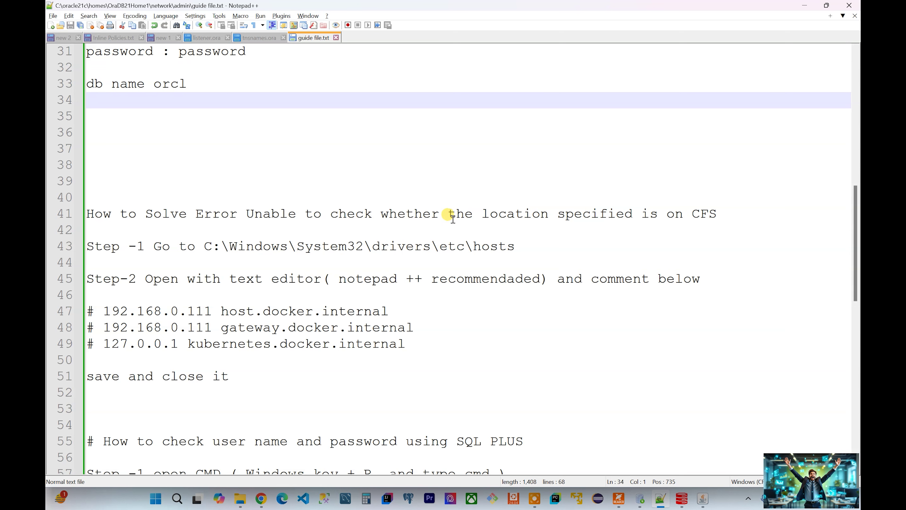
pyautogui.scroll(-1, 596, 258)
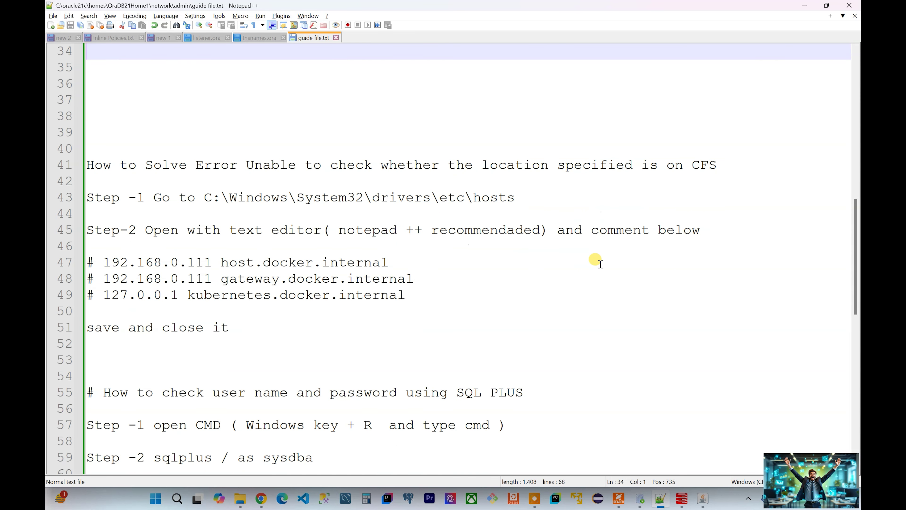
pyautogui.click(247, 165)
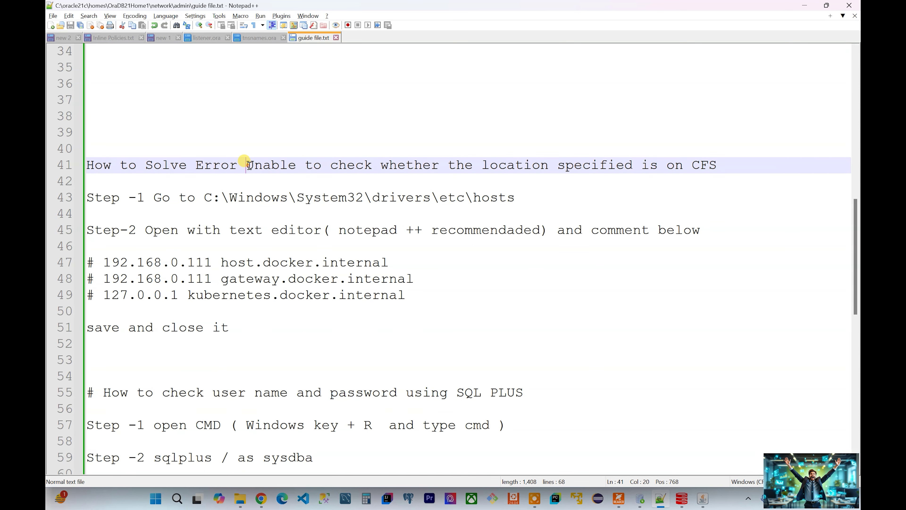
pyautogui.tripleClick(247, 165)
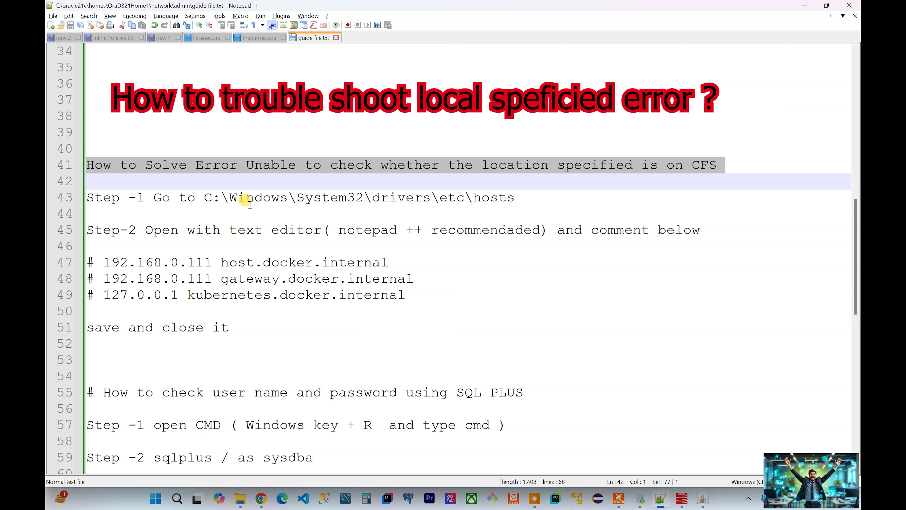
pyautogui.click(230, 197)
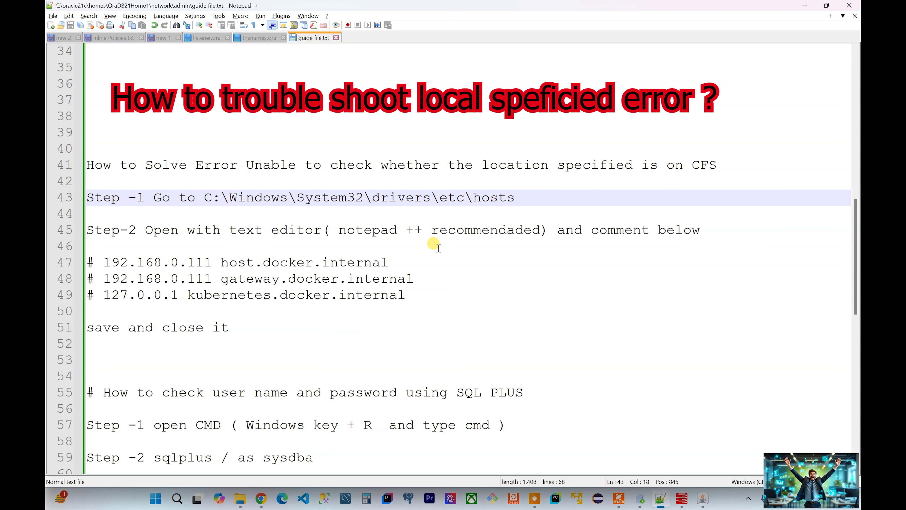
pyautogui.click(241, 499)
pyautogui.moveTo(395, 451)
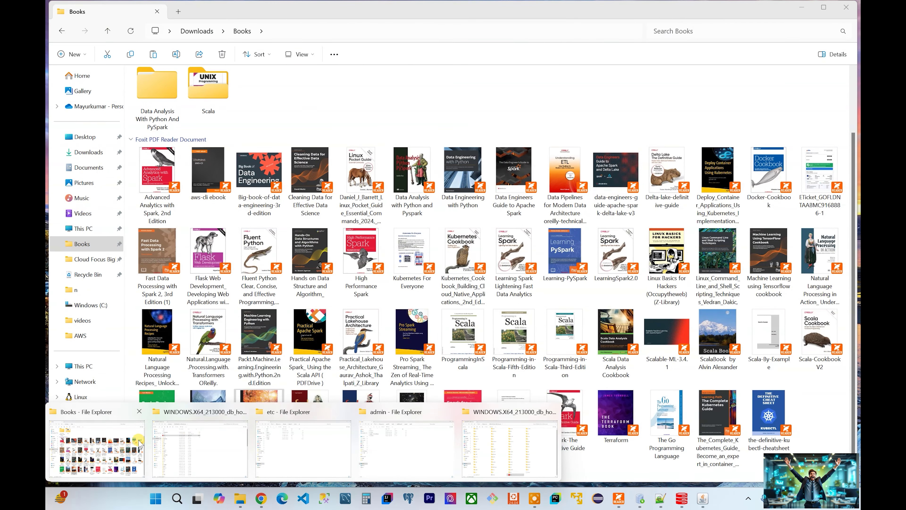
# Step: Browse to C:\Windows\System32\drivers\etc in File Explorer
pyautogui.click(94, 442)
pyautogui.click(82, 365)
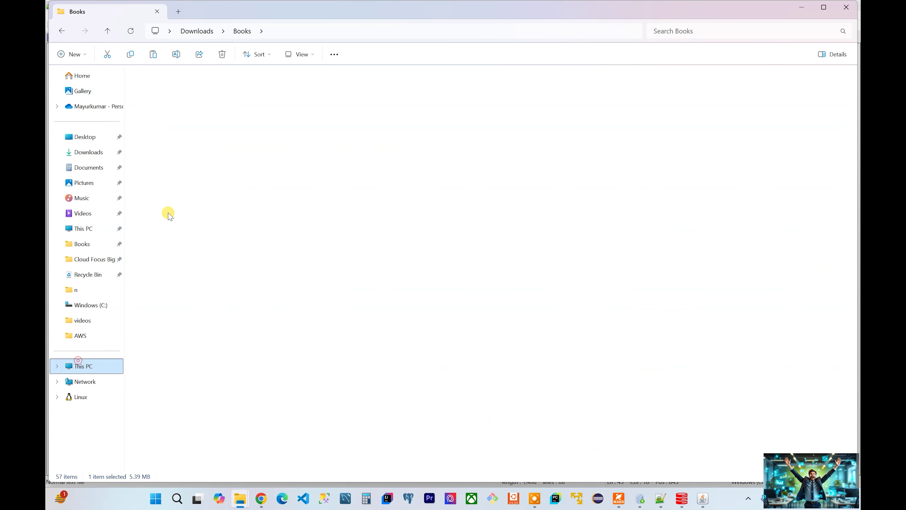
pyautogui.doubleClick(194, 98)
pyautogui.click(365, 177)
pyautogui.doubleClick(366, 177)
pyautogui.scroll(-10, 186, 367)
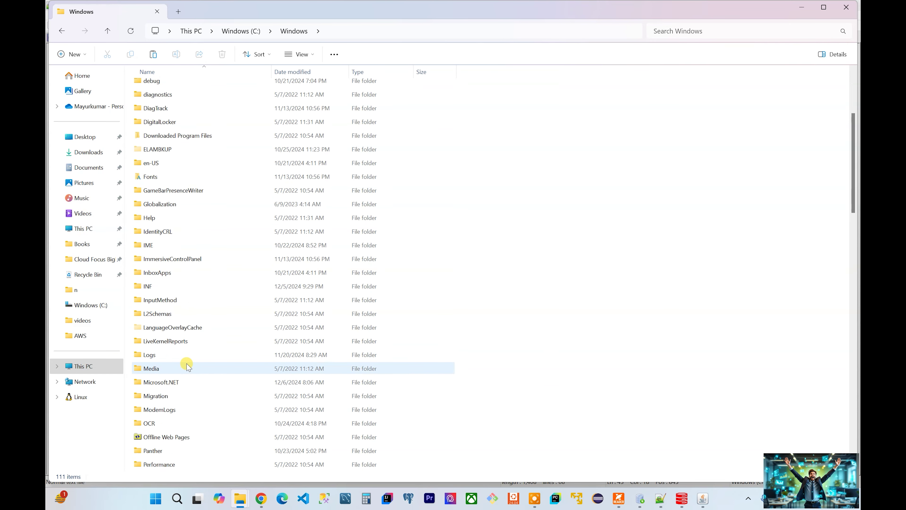
pyautogui.scroll(-5, 178, 374)
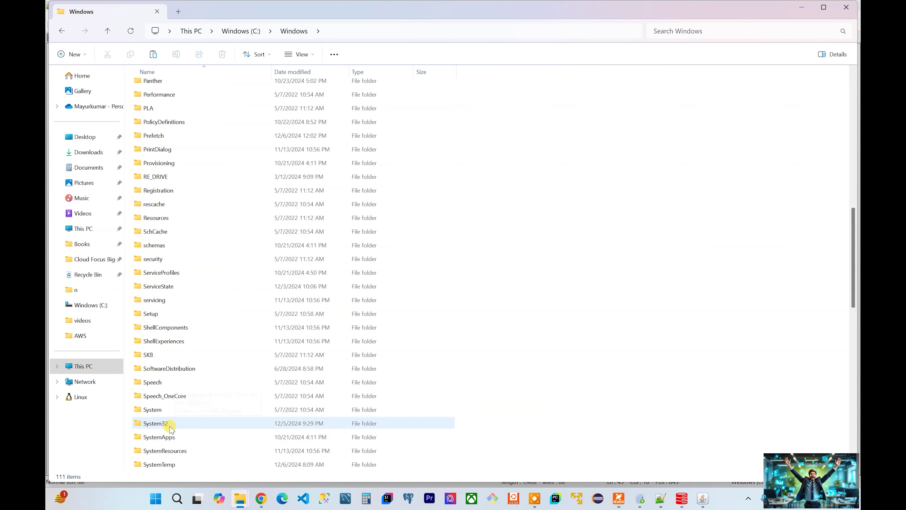
pyautogui.doubleClick(169, 423)
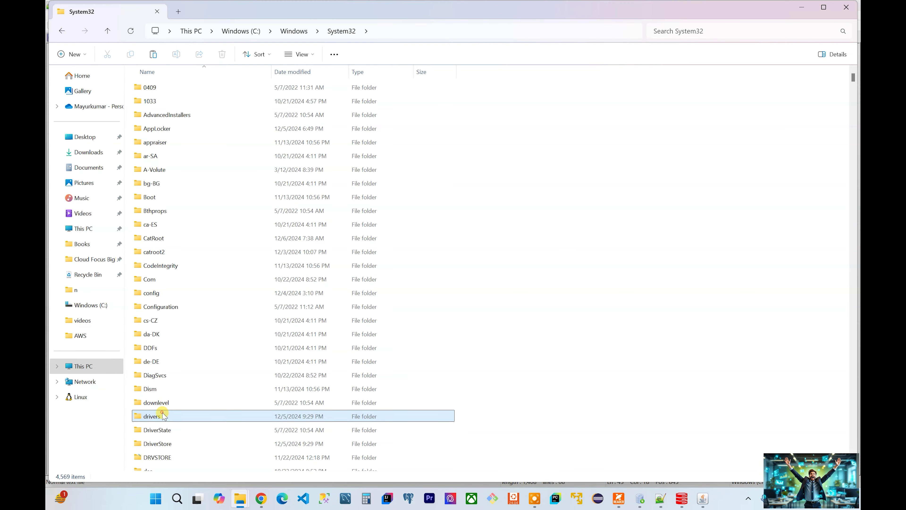
pyautogui.doubleClick(160, 416)
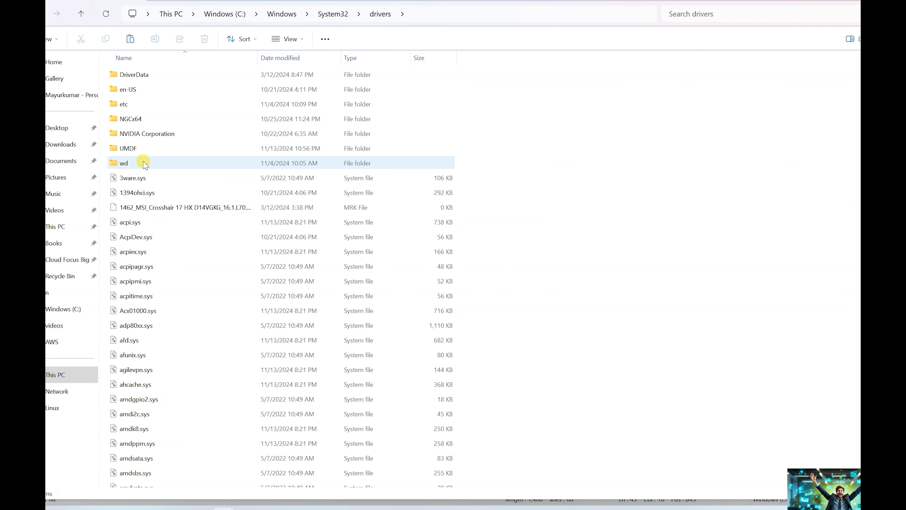
pyautogui.doubleClick(151, 104)
# Step: Open the hosts file with Edit with Notepad++
pyautogui.click(149, 82)
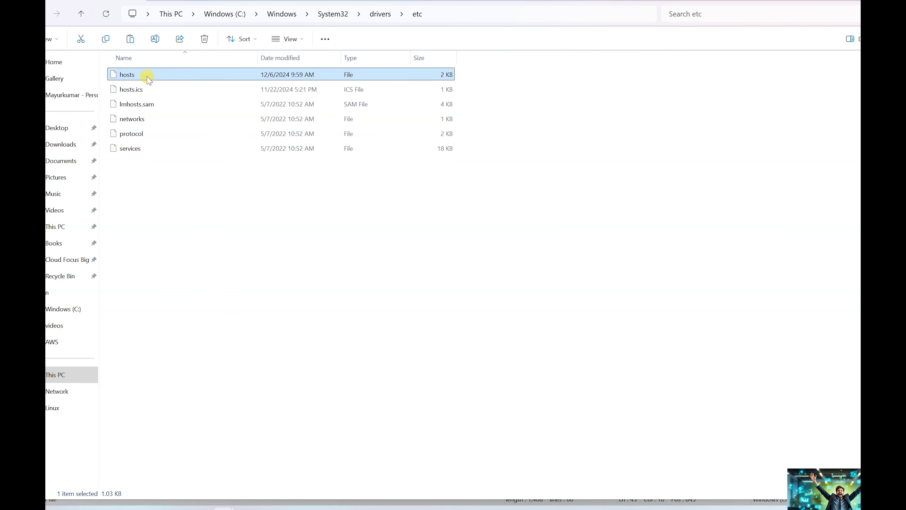
pyautogui.rightClick(149, 81)
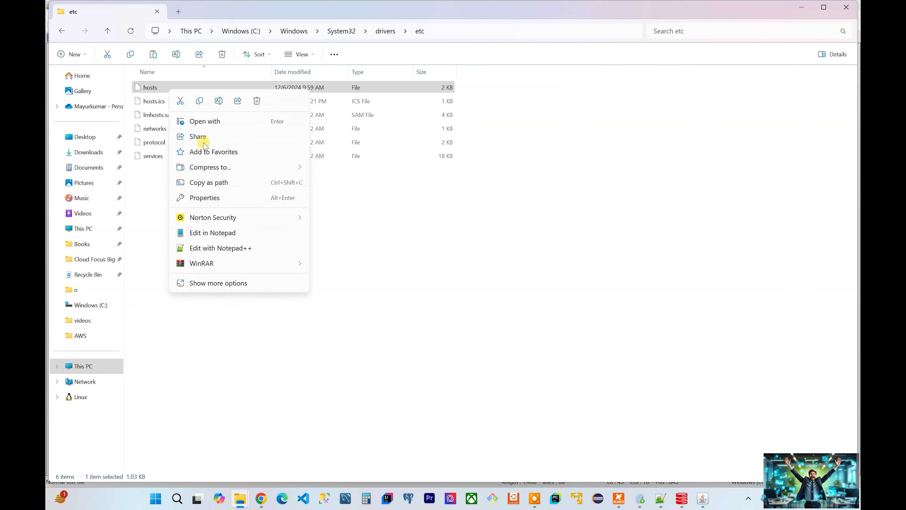
pyautogui.click(240, 252)
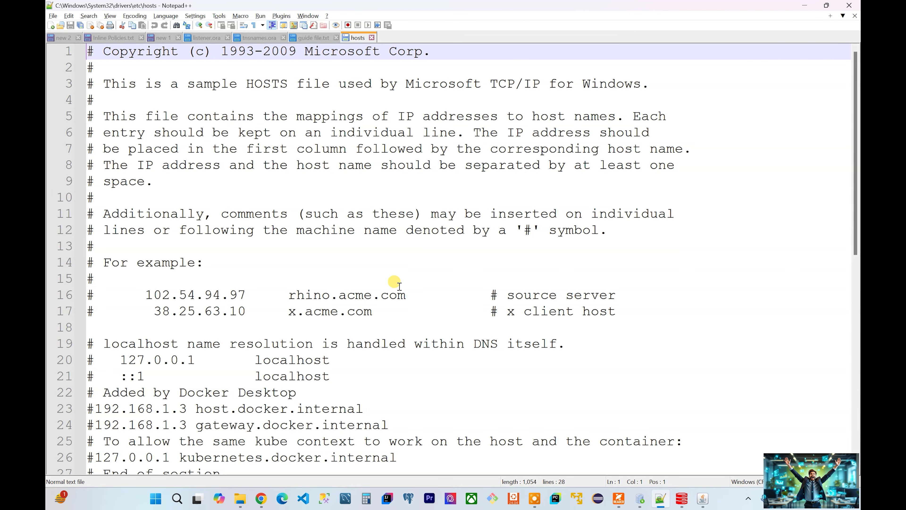
# Step: Check the host, gateway and kubernetes.docker.internal entries in hosts, then close the file
pyautogui.scroll(-6, 344, 294)
pyautogui.scroll(3, 344, 294)
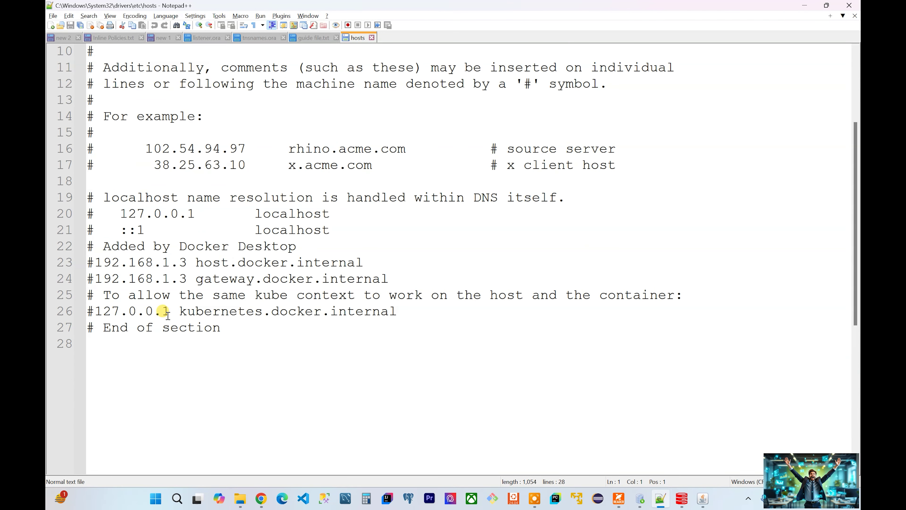
pyautogui.tripleClick(126, 264)
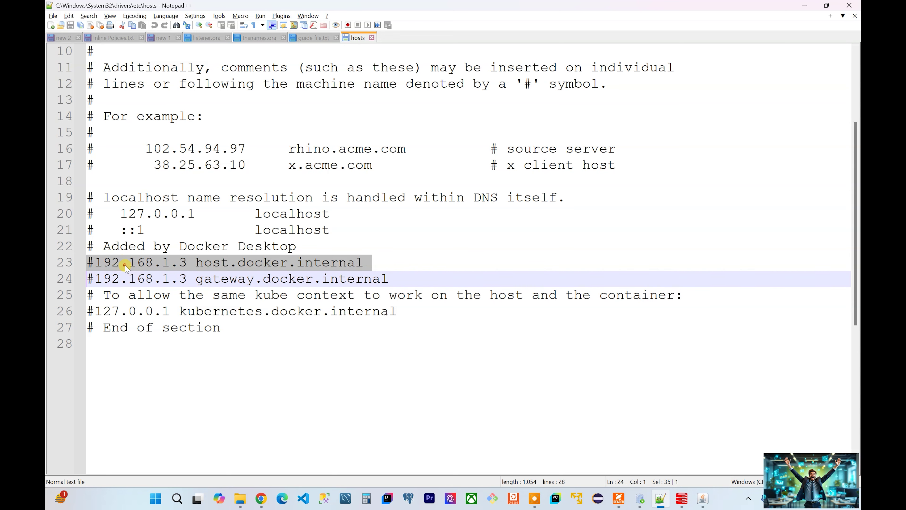
pyautogui.tripleClick(126, 280)
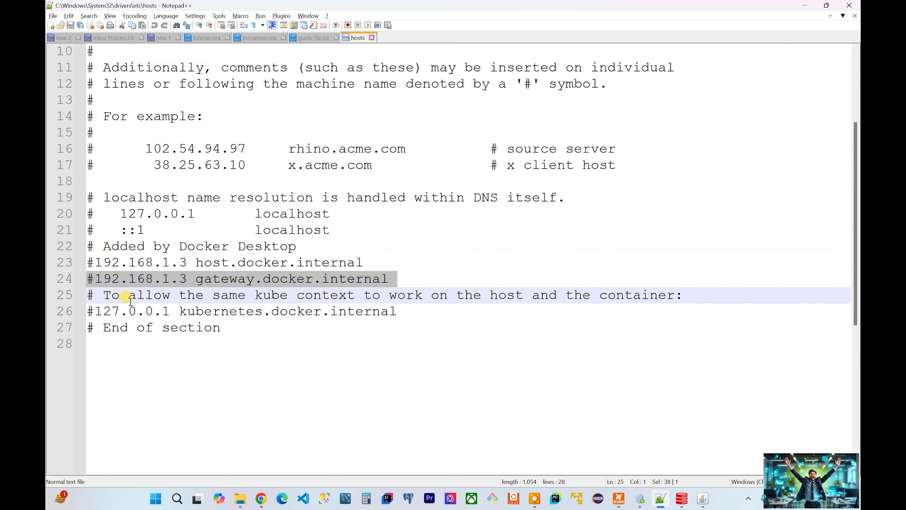
pyautogui.tripleClick(131, 311)
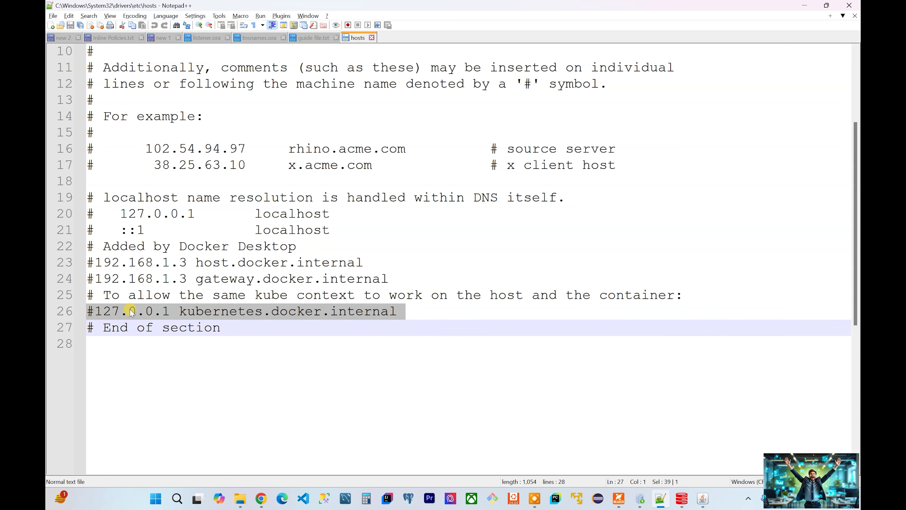
pyautogui.click(302, 341)
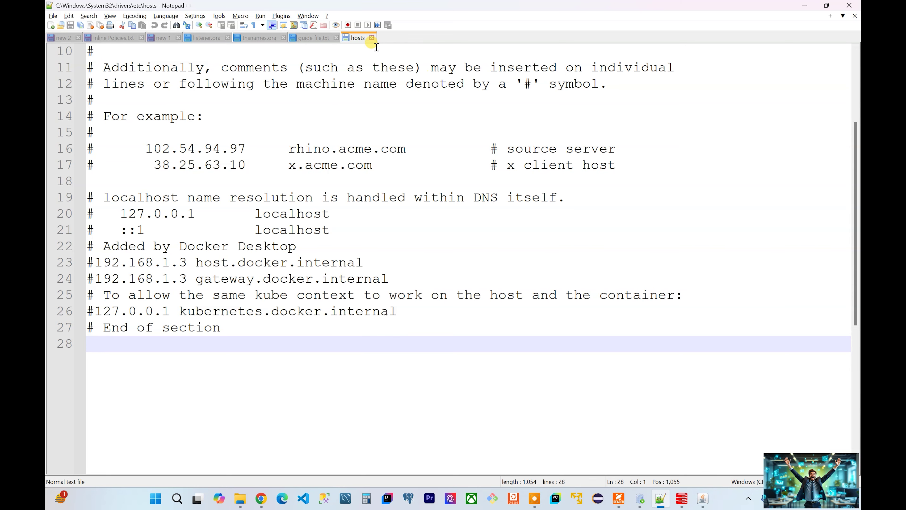
pyautogui.click(372, 38)
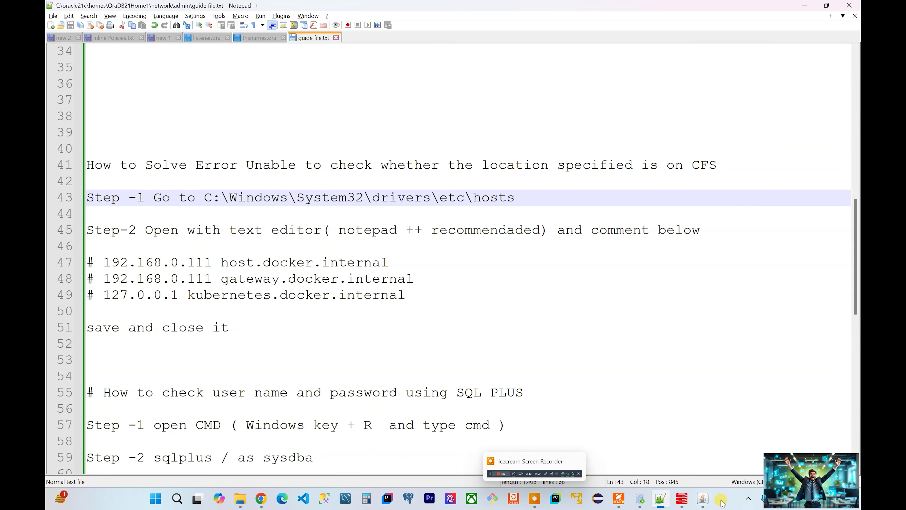
# Step: Bring the installer and guide file forward, then minimize Notepad++
pyautogui.click(682, 499)
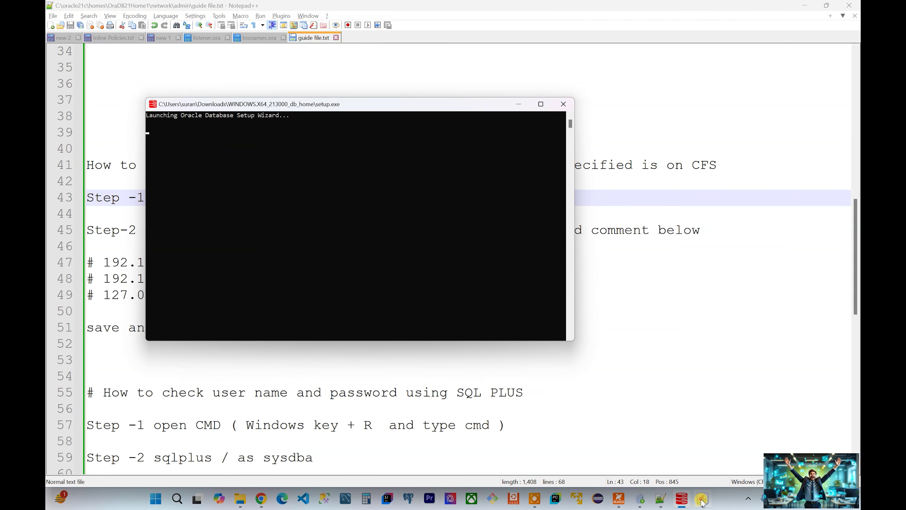
pyautogui.click(703, 497)
pyautogui.click(722, 289)
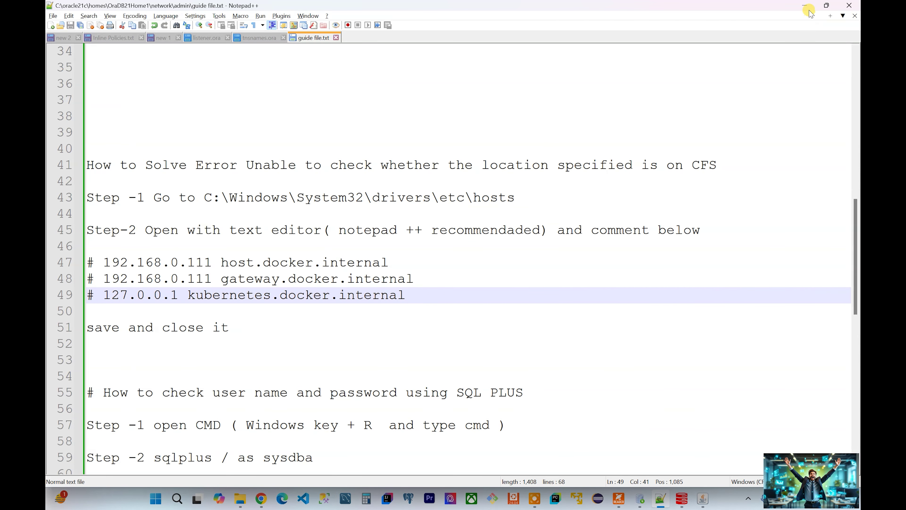
pyautogui.click(805, 5)
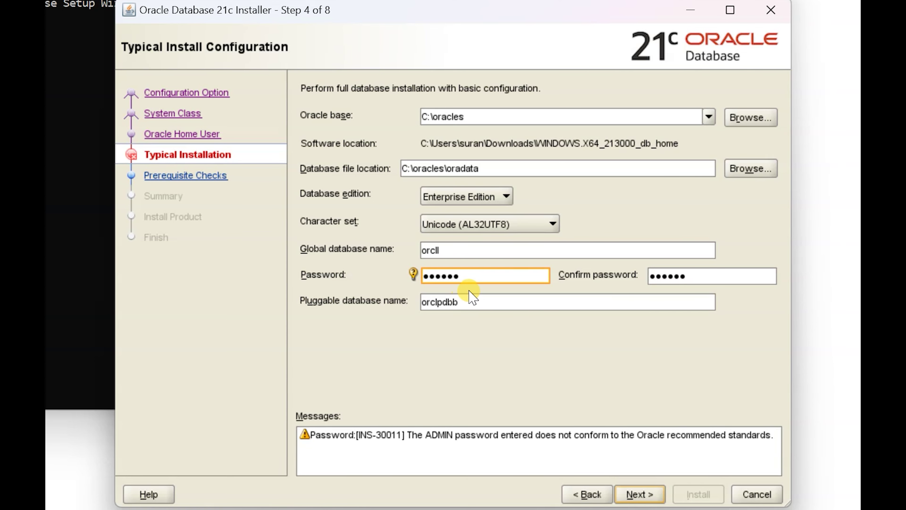
# Step: Edit the global and pluggable database names, try to advance, and dismiss the resulting error
pyautogui.click(463, 255)
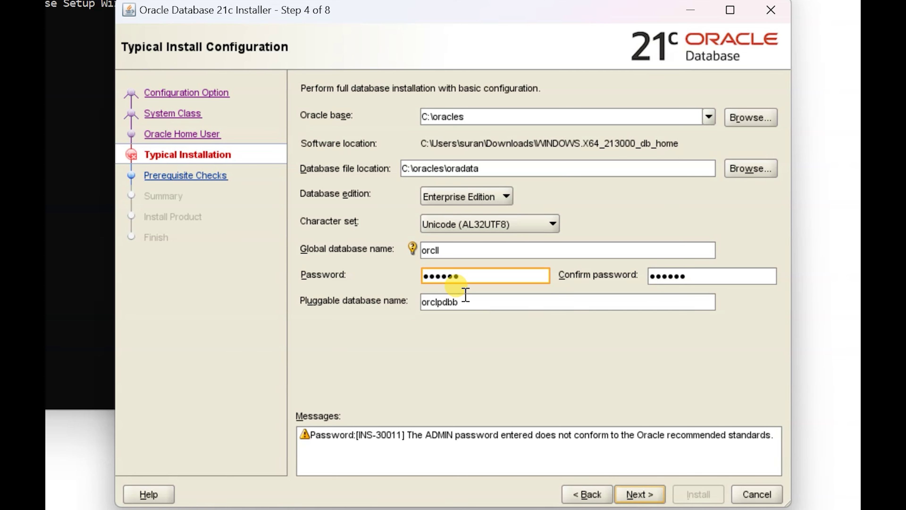
pyautogui.click(644, 494)
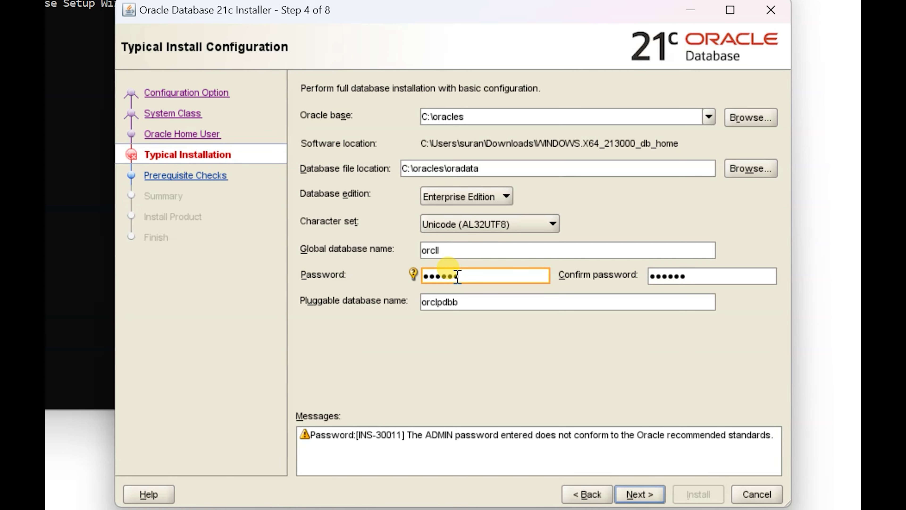
pyautogui.click(472, 301)
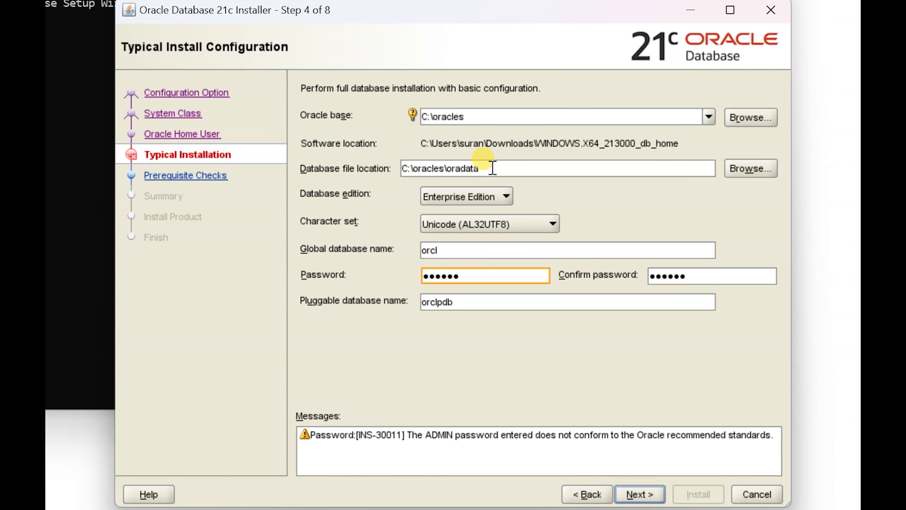
pyautogui.click(629, 492)
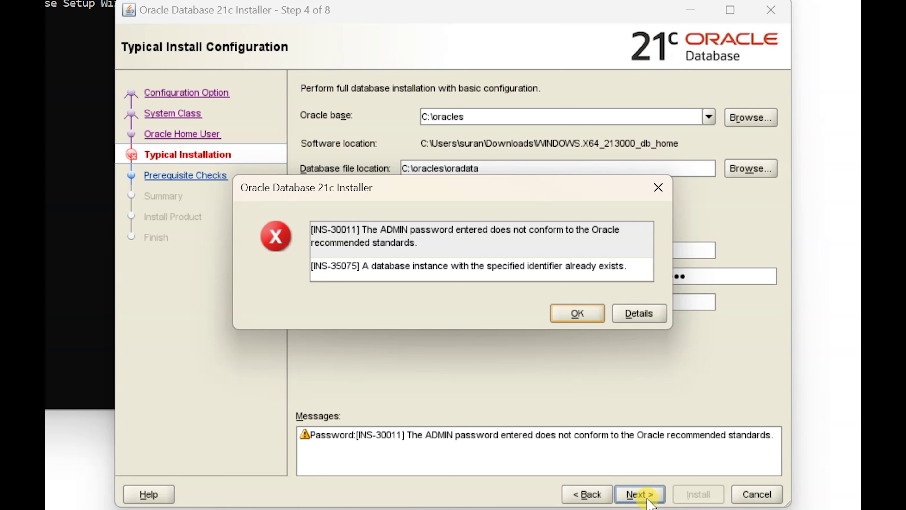
pyautogui.click(587, 313)
# Step: Make the names orcll and orclpdbl, advance, and accept the weak admin password
pyautogui.click(467, 249)
pyautogui.write('ll')
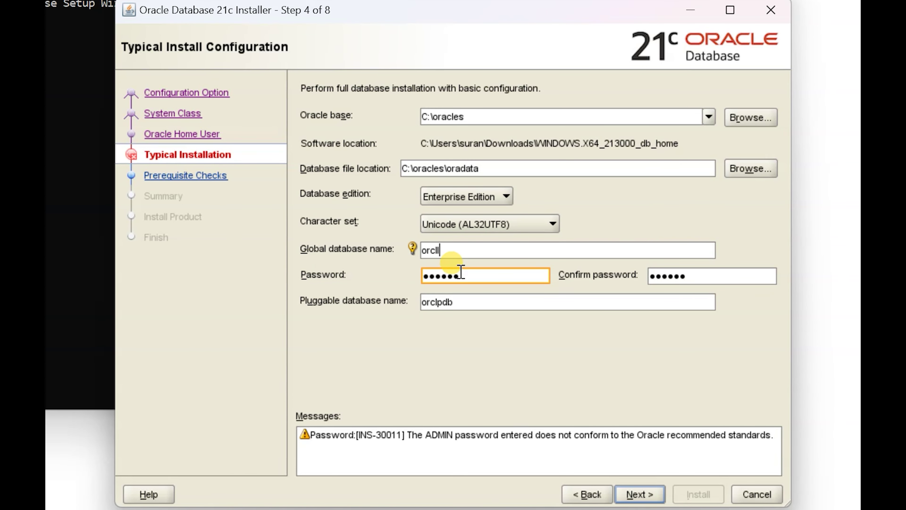
pyautogui.click(473, 306)
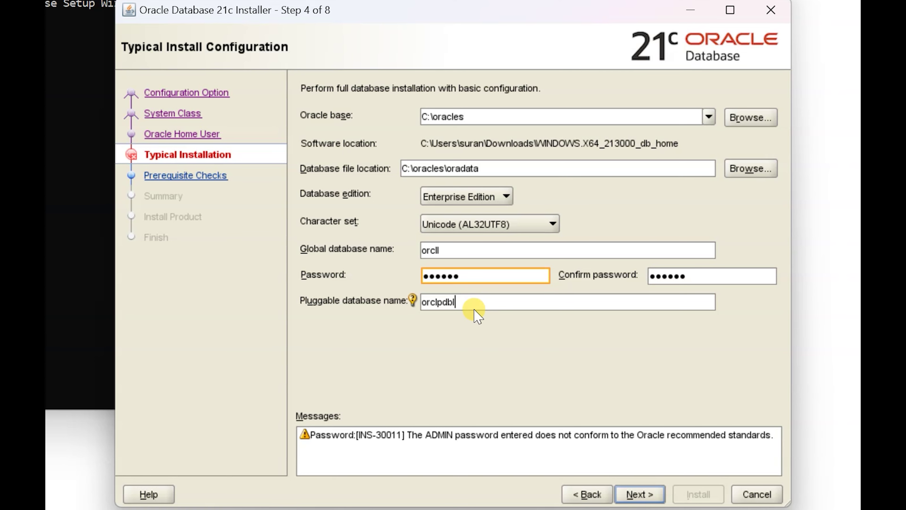
pyautogui.click(619, 489)
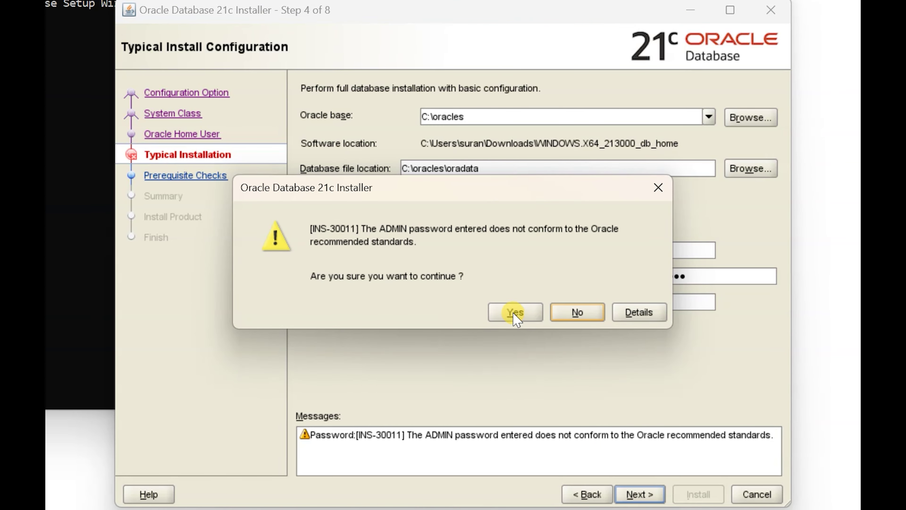
pyautogui.click(513, 311)
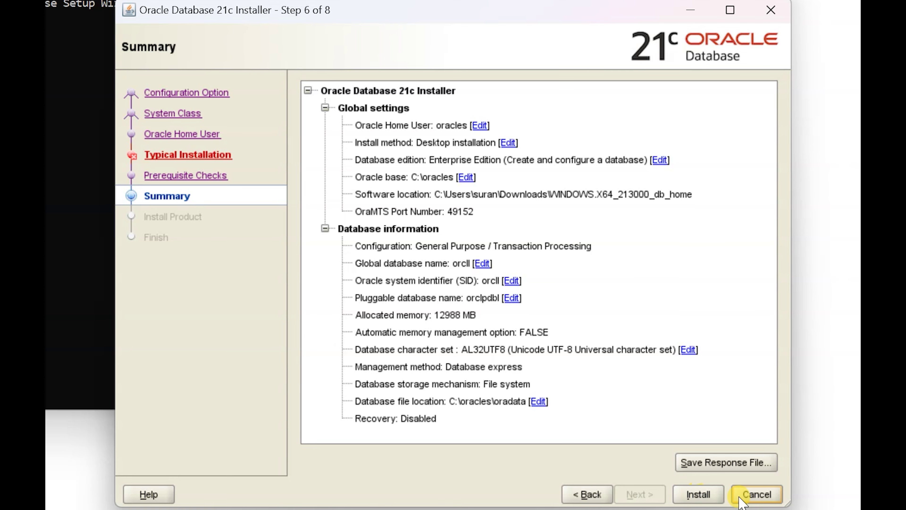
# Step: Cancel from the Summary page and confirm exiting the installer
pyautogui.click(747, 496)
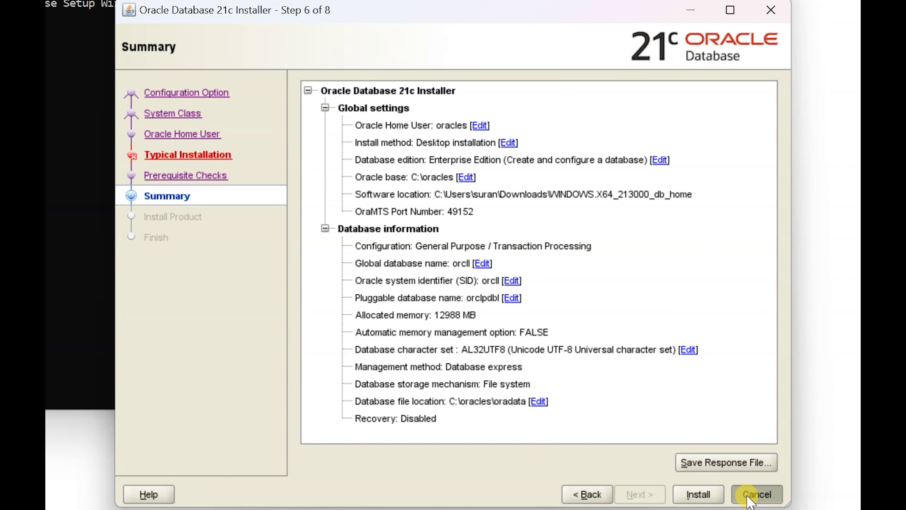
pyautogui.click(484, 307)
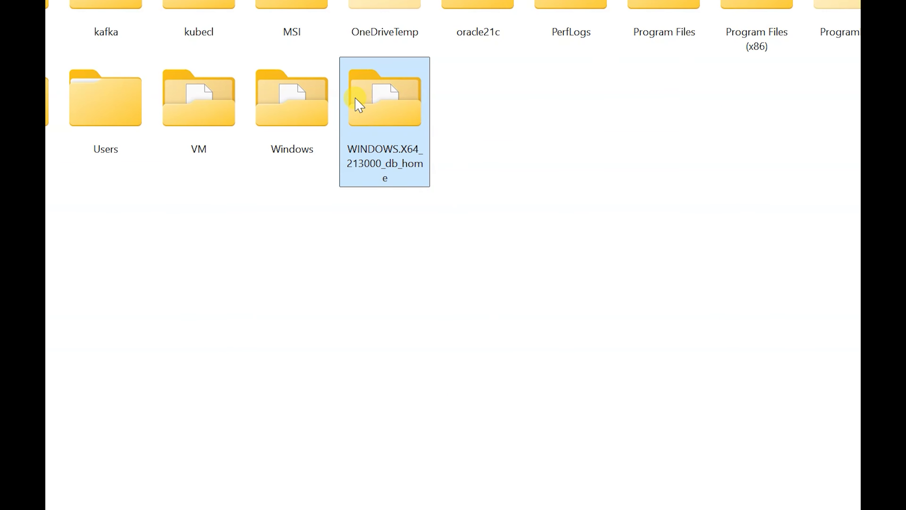
# Step: Search the C: drive's Windows folder and Downloads for SQL Developer
pyautogui.click(289, 123)
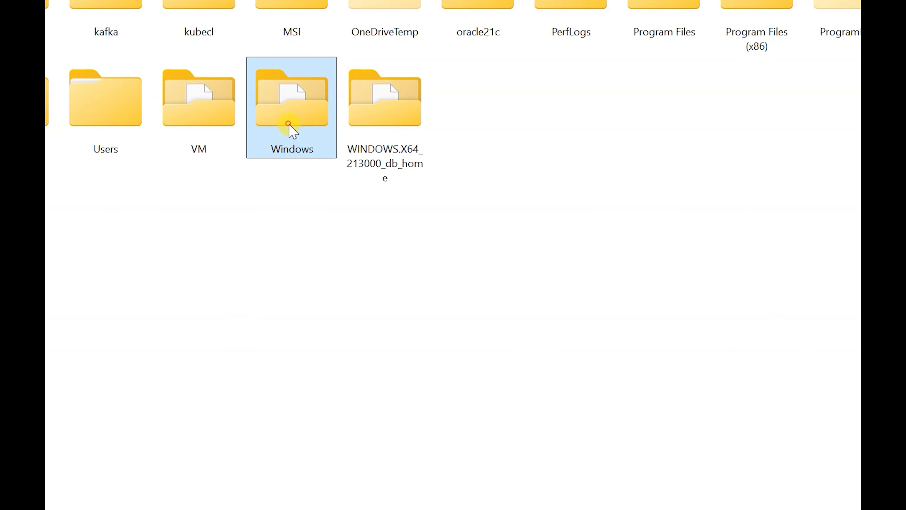
pyautogui.doubleClick(288, 123)
pyautogui.scroll(-6, 65, 300)
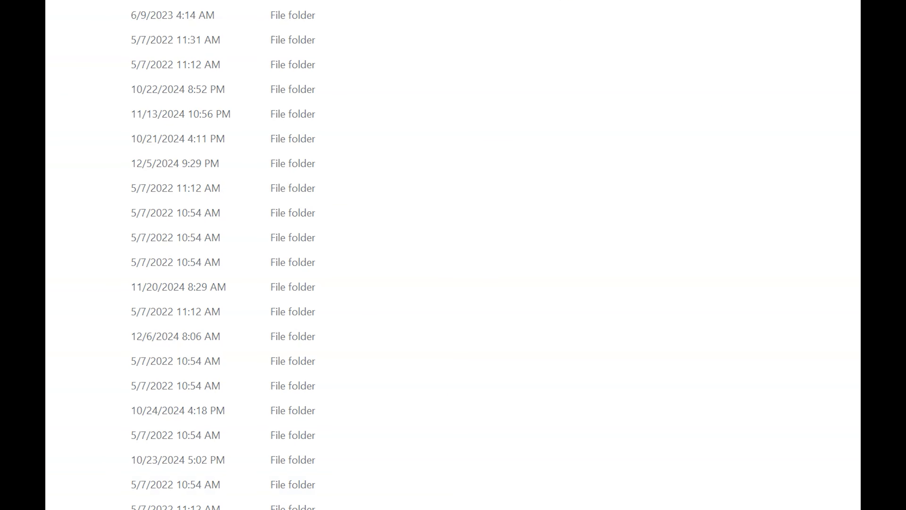
pyautogui.scroll(-2, 64, 459)
pyautogui.scroll(-1, 64, 459)
pyautogui.scroll(-2, 65, 410)
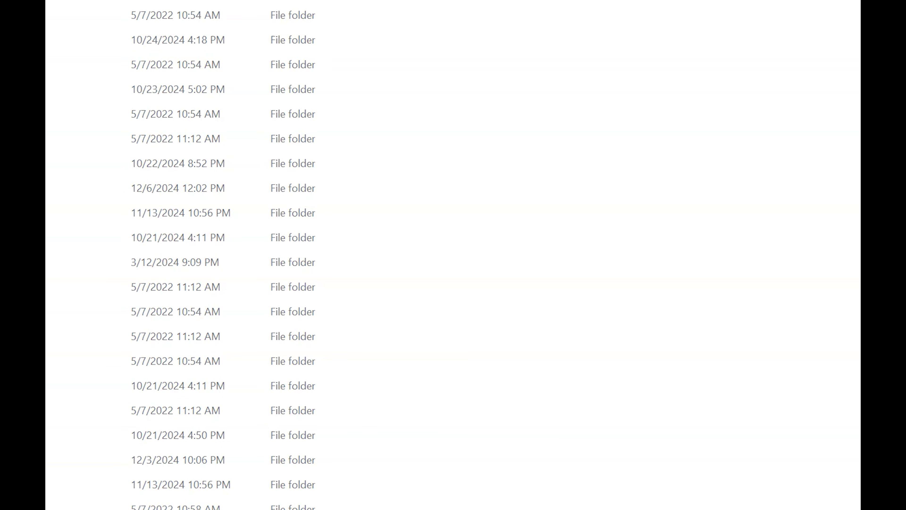
pyautogui.scroll(-2, 223, 255)
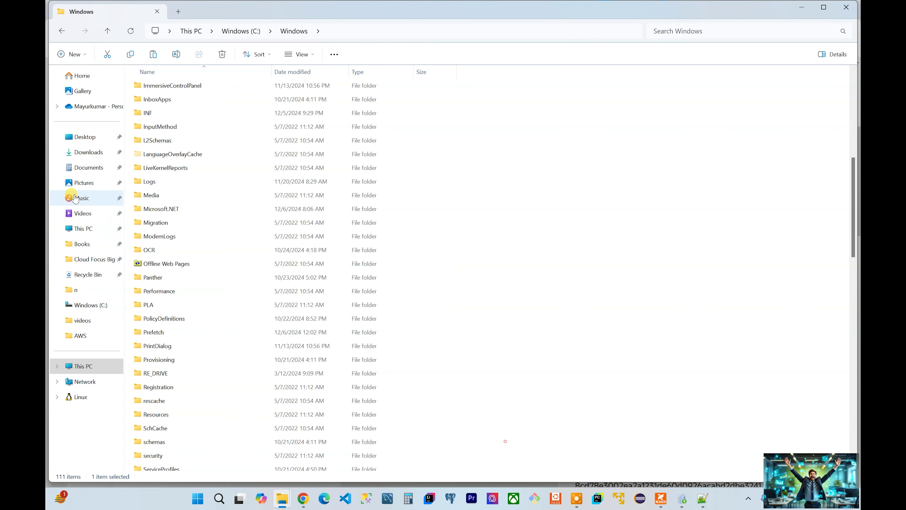
pyautogui.click(90, 159)
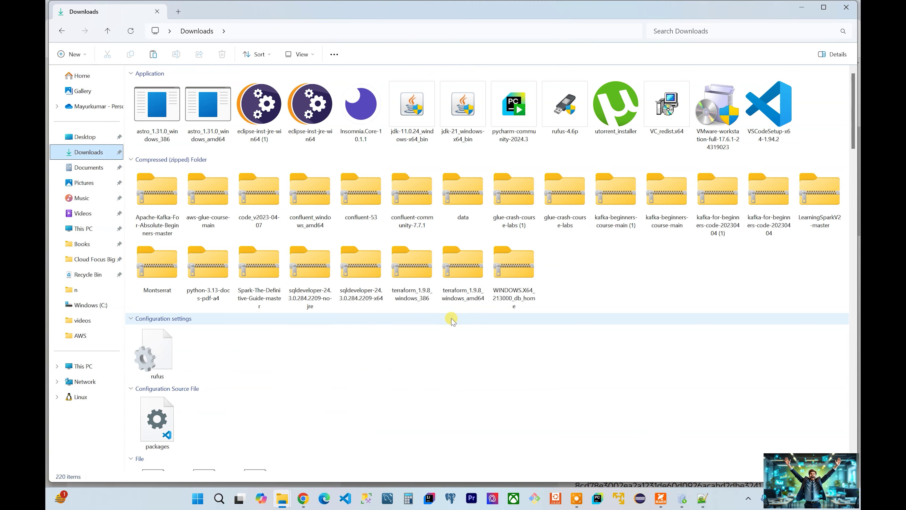
pyautogui.scroll(-5, 450, 316)
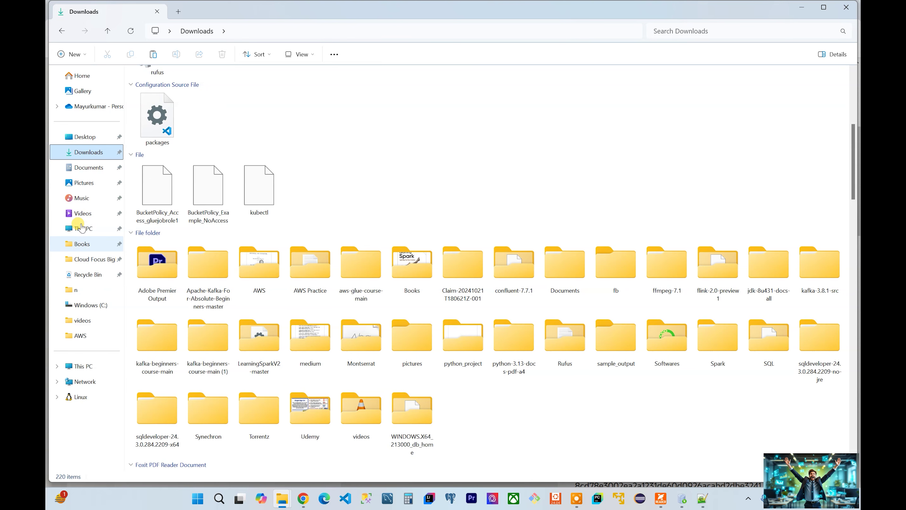
# Step: Open C:\Program Files\sqldeveloper and launch sqldeveloper.exe
pyautogui.click(86, 369)
pyautogui.doubleClick(231, 104)
pyautogui.doubleClick(570, 108)
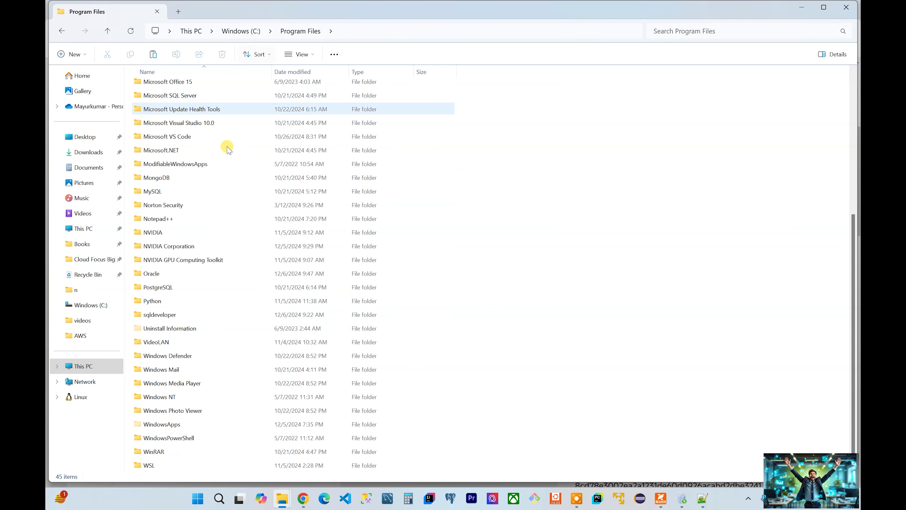
pyautogui.click(246, 31)
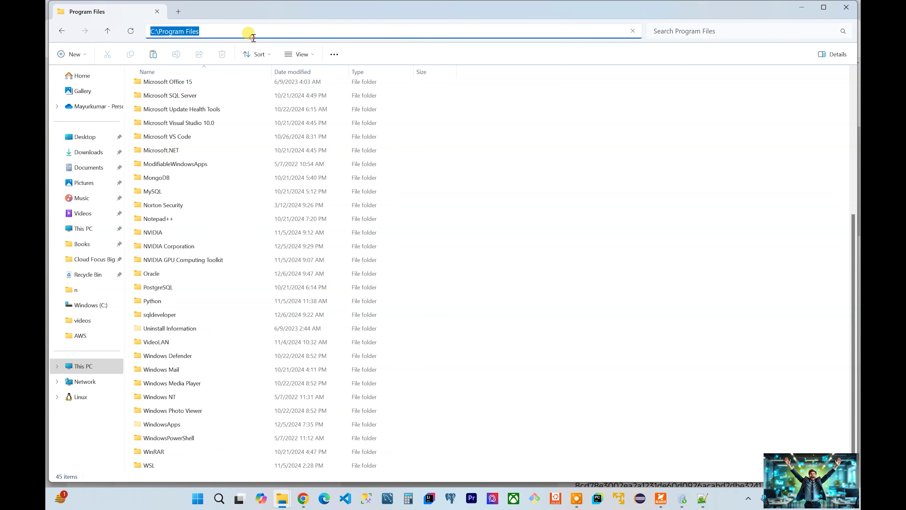
pyautogui.doubleClick(172, 316)
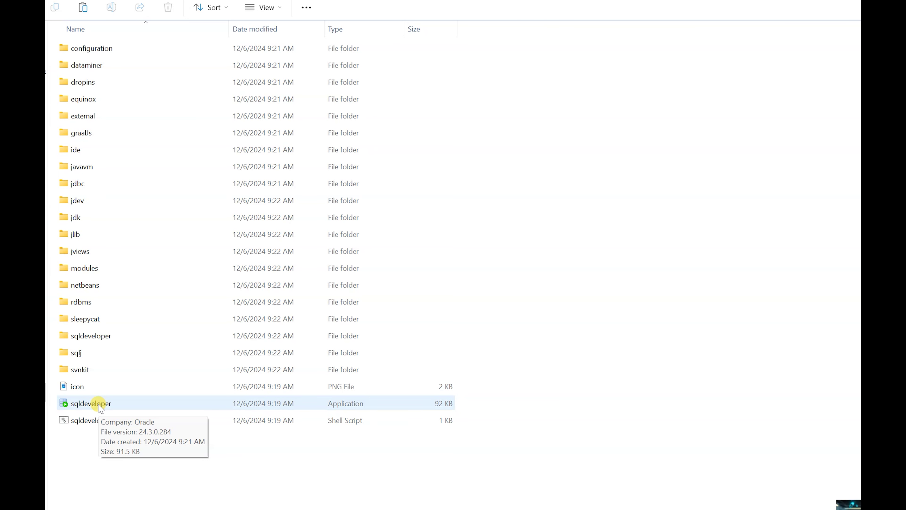
pyautogui.doubleClick(100, 407)
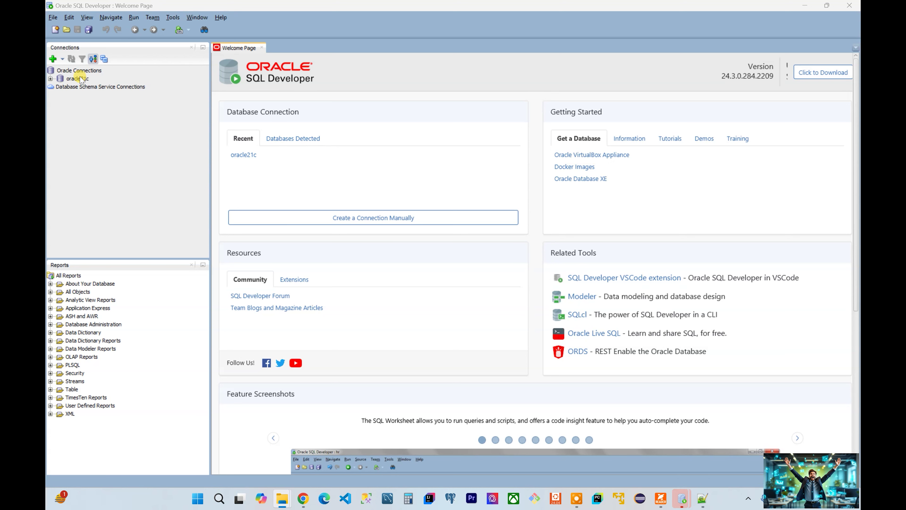
# Step: Start a new Oracle connection named testdb with Default authentication
pyautogui.click(59, 70)
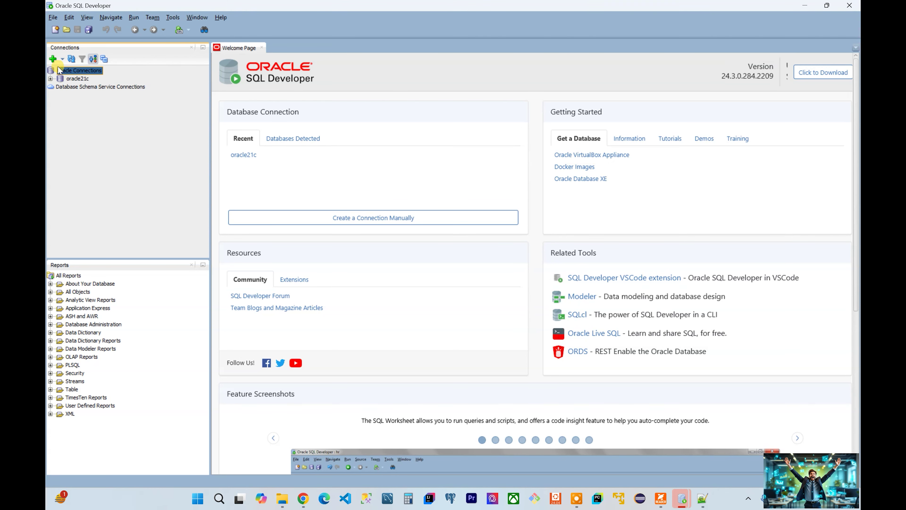
pyautogui.click(52, 59)
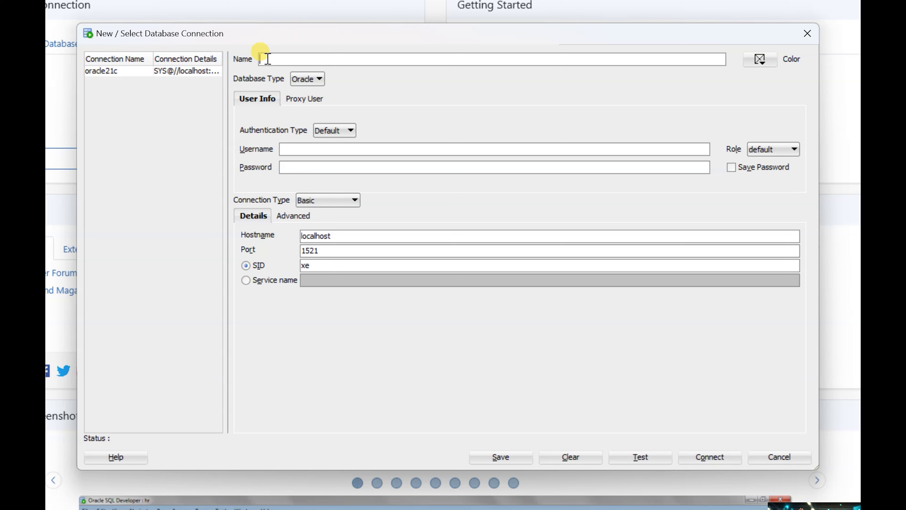
pyautogui.write('stdb')
pyautogui.press('Tab')
pyautogui.click(329, 130)
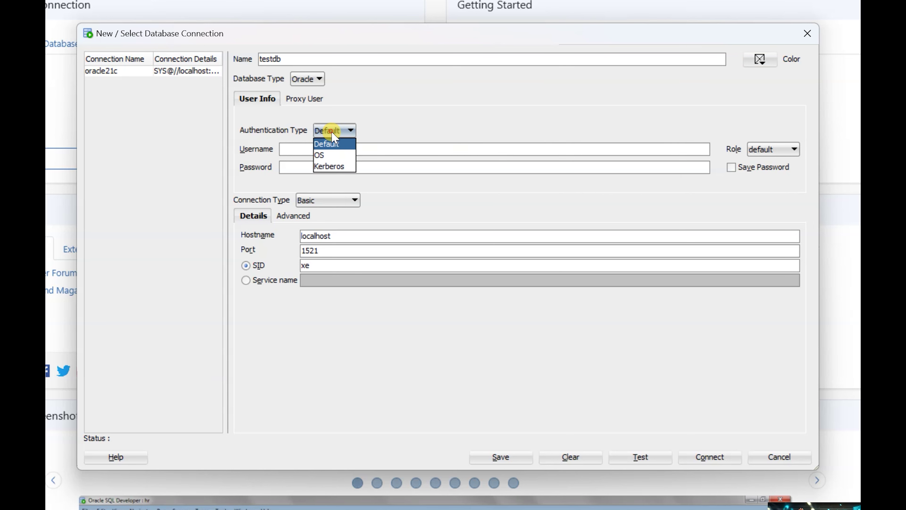
pyautogui.click(331, 131)
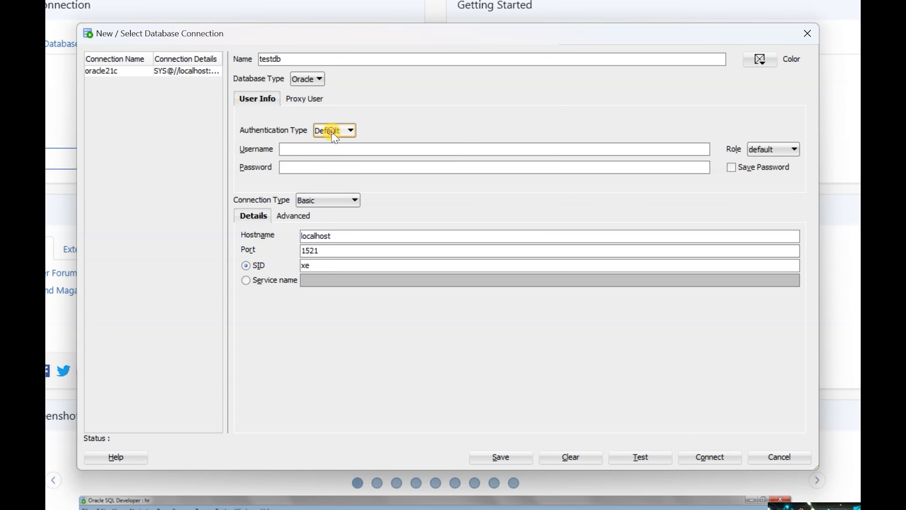
# Step: Fill in the connection's username and password and assign the SYSDBA role
pyautogui.click(310, 149)
pyautogui.write('oracle')
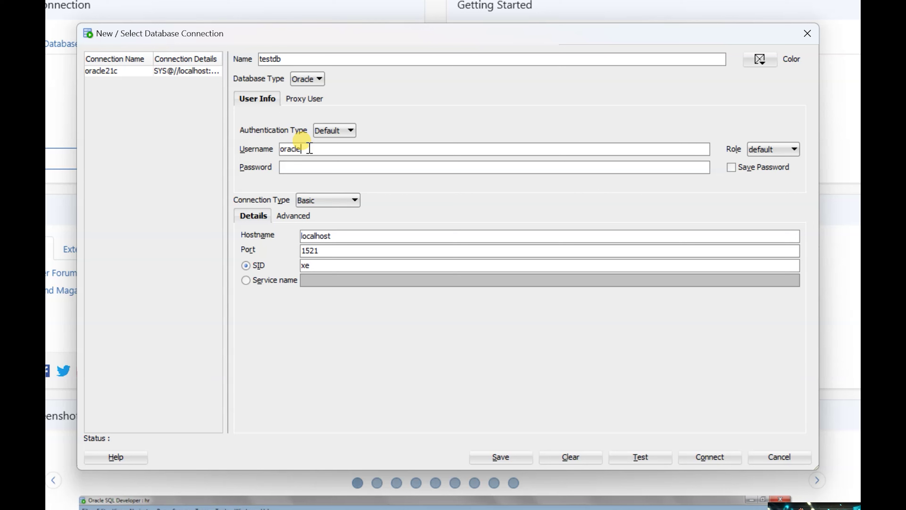
pyautogui.press('Tab')
pyautogui.click(305, 167)
pyautogui.write('oracle')
pyautogui.click(776, 149)
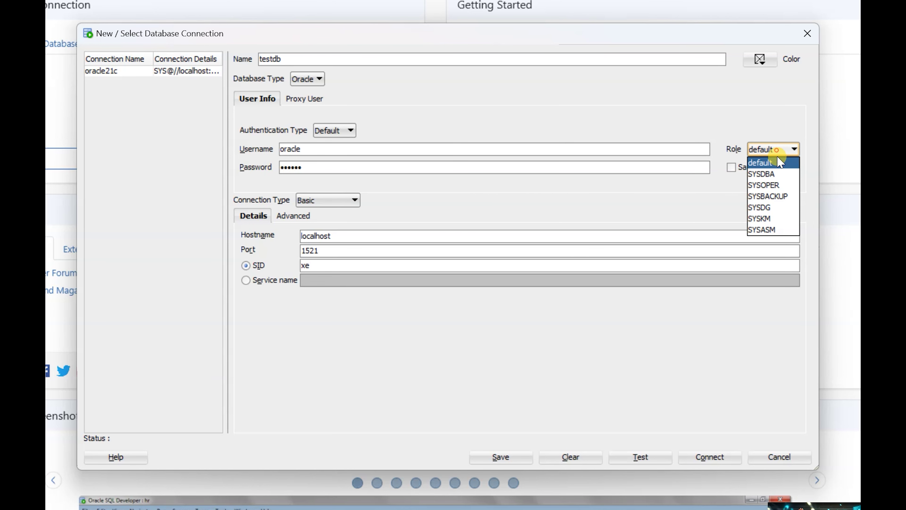
pyautogui.click(776, 173)
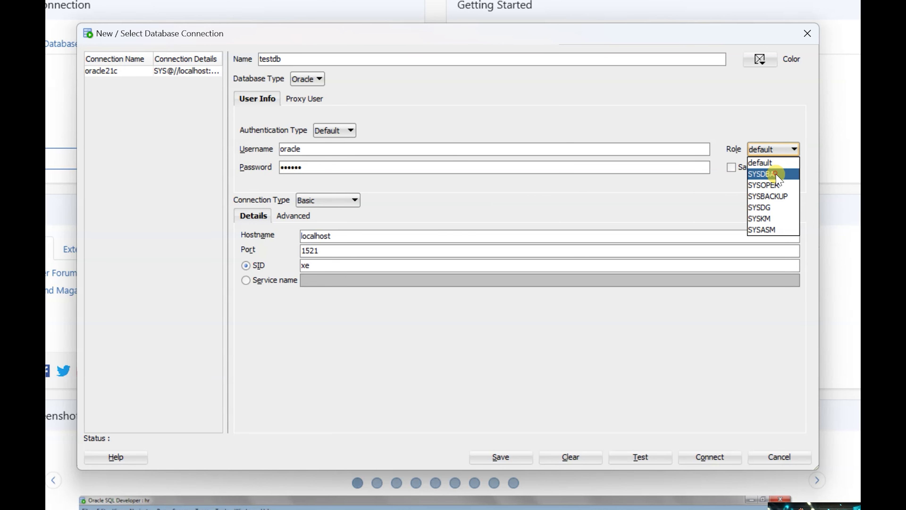